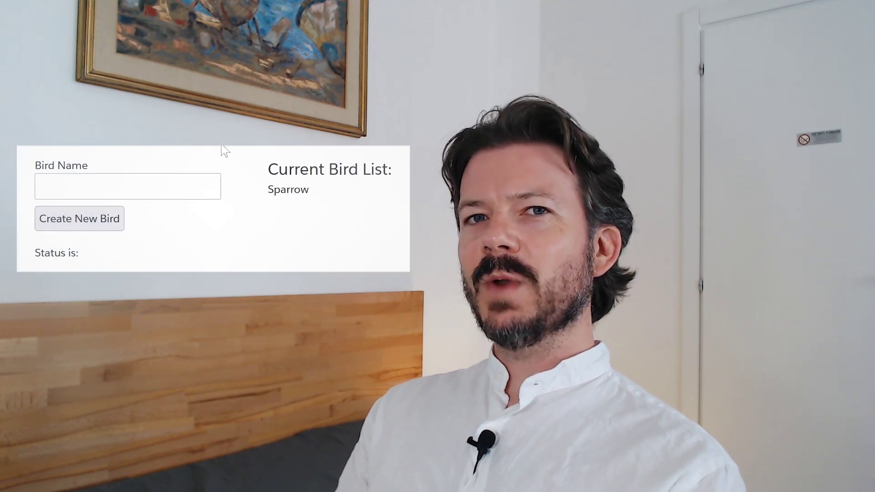
# Enter Hawk as the Bird Name and create the new bird record
pyautogui.click(40, 187)
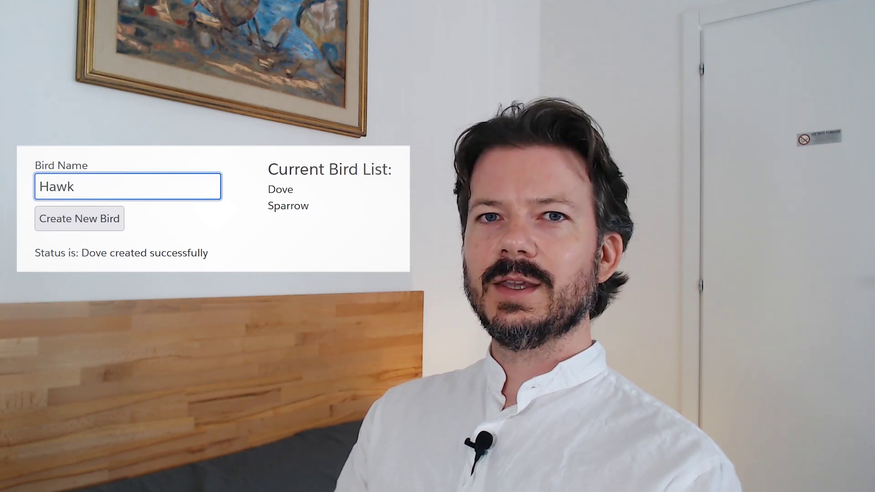
pyautogui.click(75, 223)
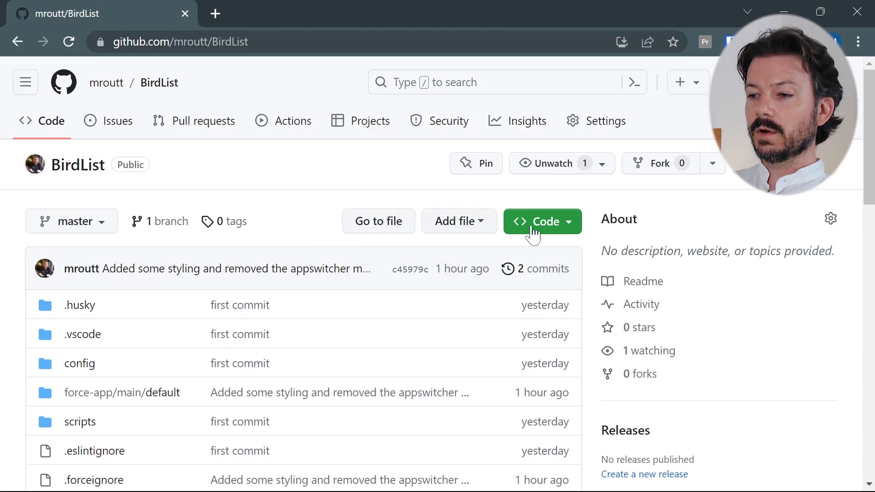
# Copy the BirdList repository's HTTPS clone URL from the Code menu
pyautogui.click(572, 229)
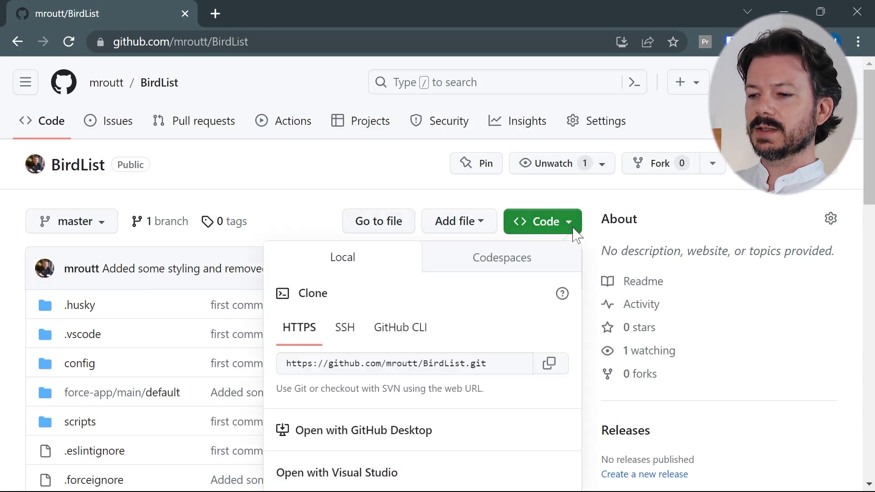
pyautogui.click(550, 373)
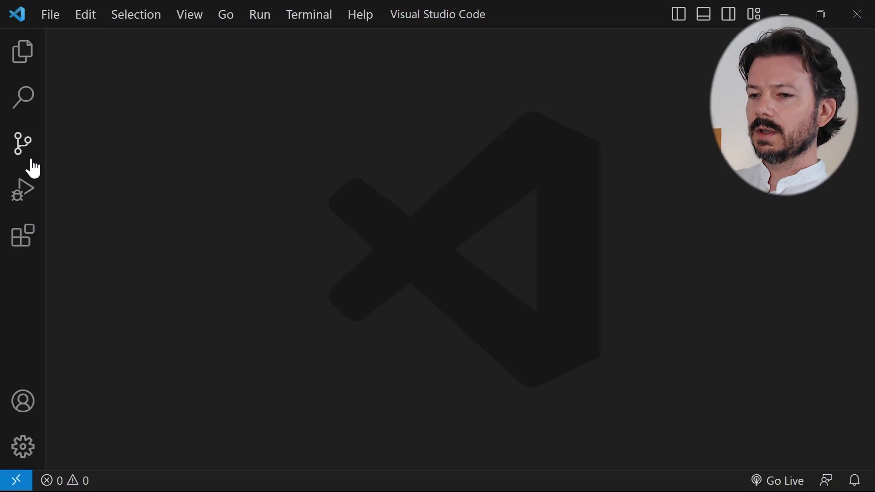
# Start cloning a repository in Source Control using the pasted BirdList URL
pyautogui.click(22, 149)
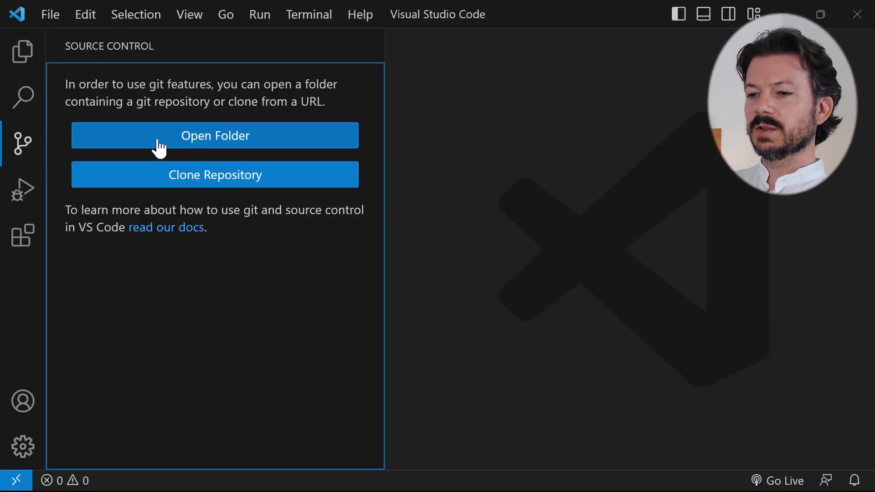
pyautogui.click(180, 185)
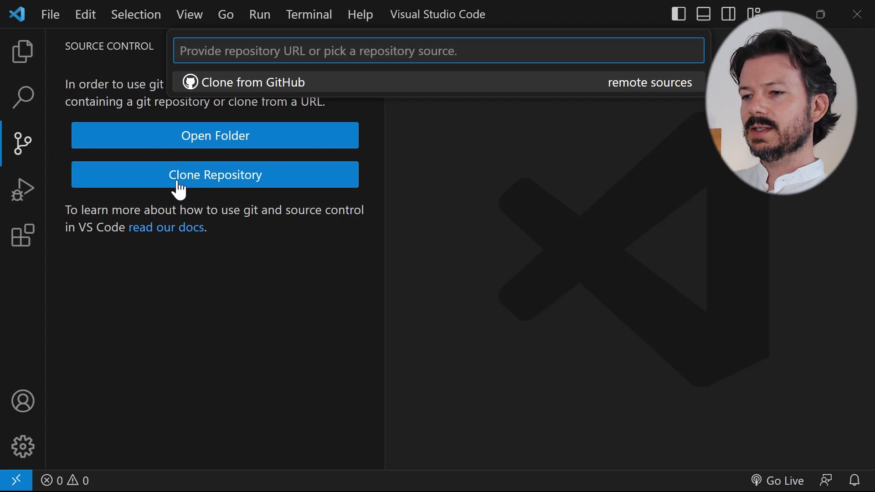
pyautogui.hotkey('ctrl', 'v')
pyautogui.press('Return')
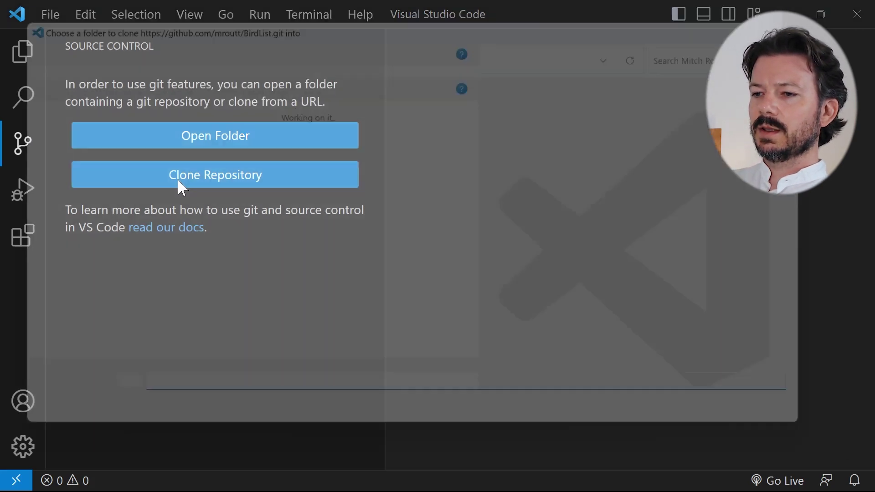
# Clone it into C:\Tutorials and open the cloned repository in this window
pyautogui.write('c:')
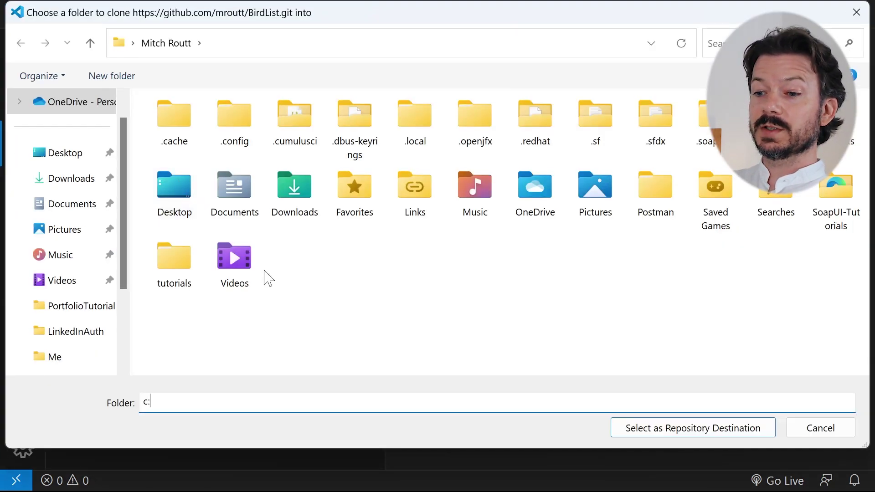
pyautogui.press('Return')
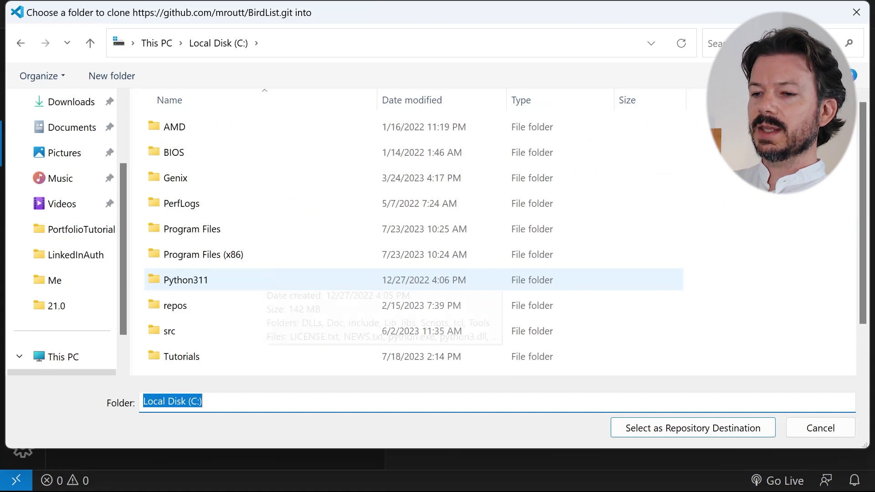
pyautogui.write('tu')
pyautogui.press('Down')
pyautogui.press('Return')
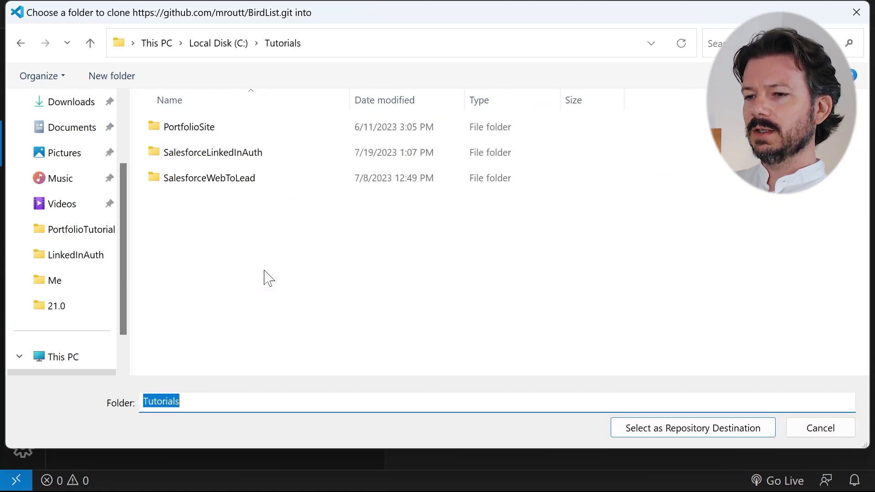
pyautogui.click(732, 433)
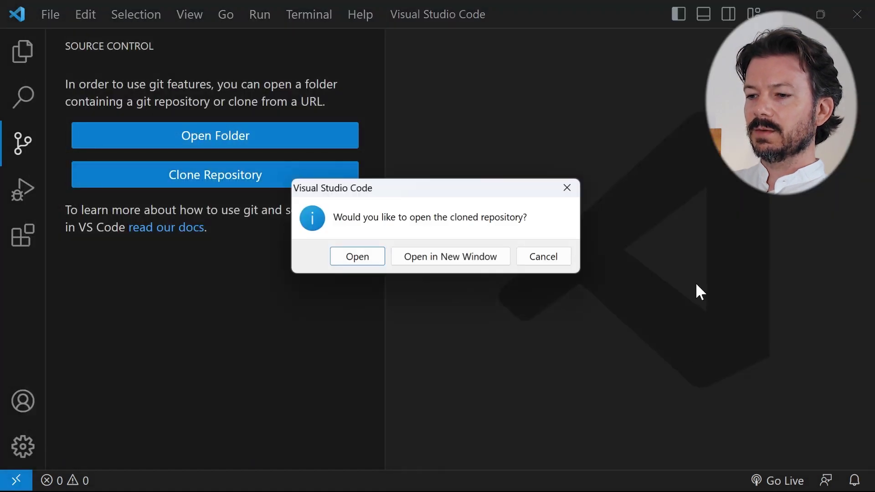
pyautogui.click(350, 258)
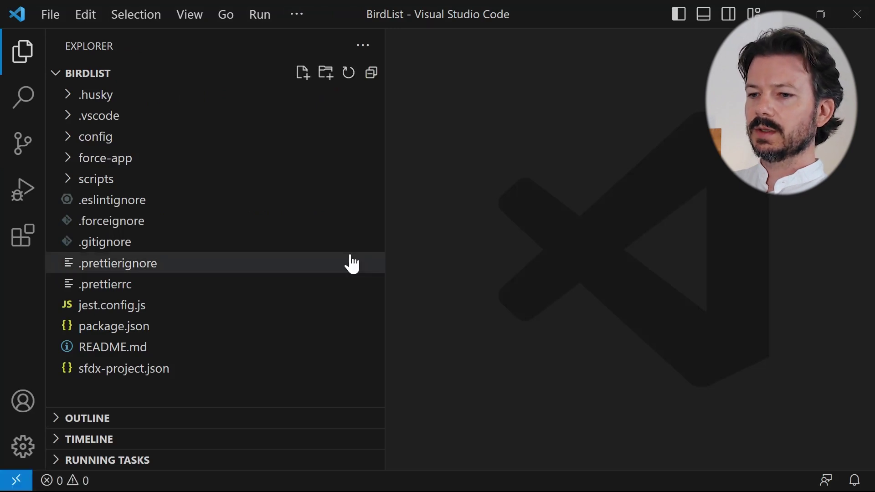
# Create a default scratch org aliased BirdList from project-scratch-def.json
pyautogui.hotkey('ctrl', 'shift', 'p')
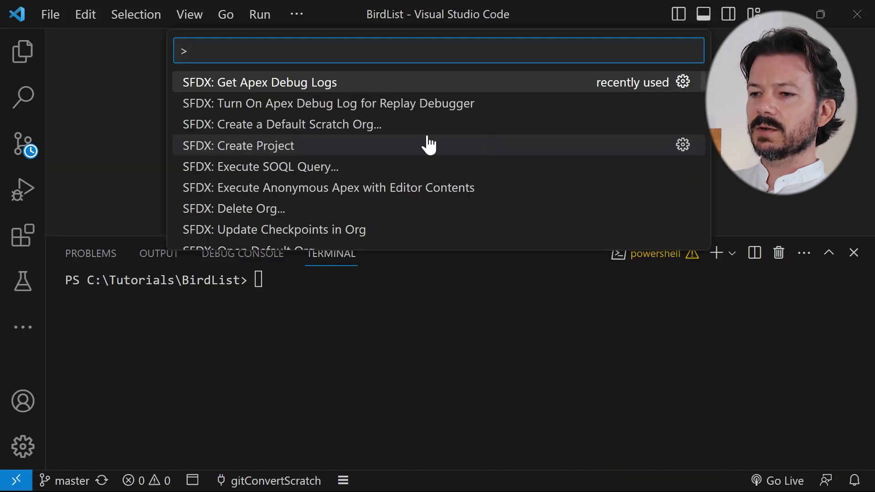
pyautogui.click(362, 130)
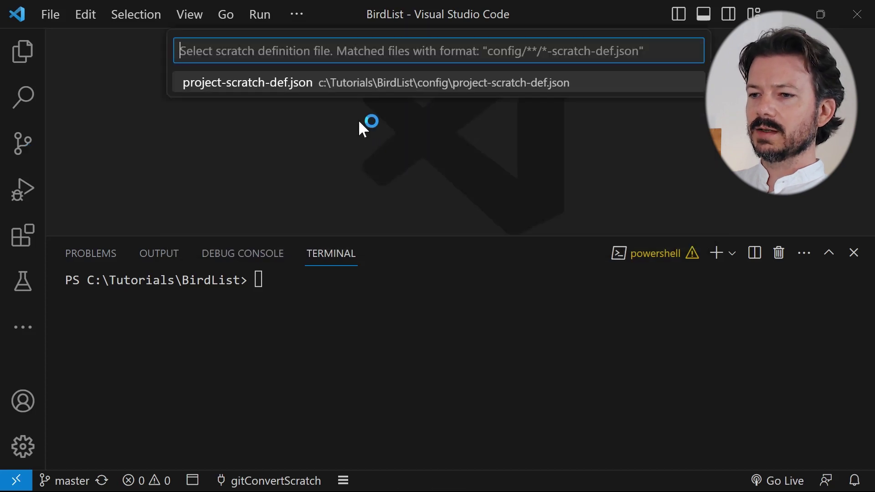
pyautogui.click(321, 85)
pyautogui.press('Return')
pyautogui.press('Return')
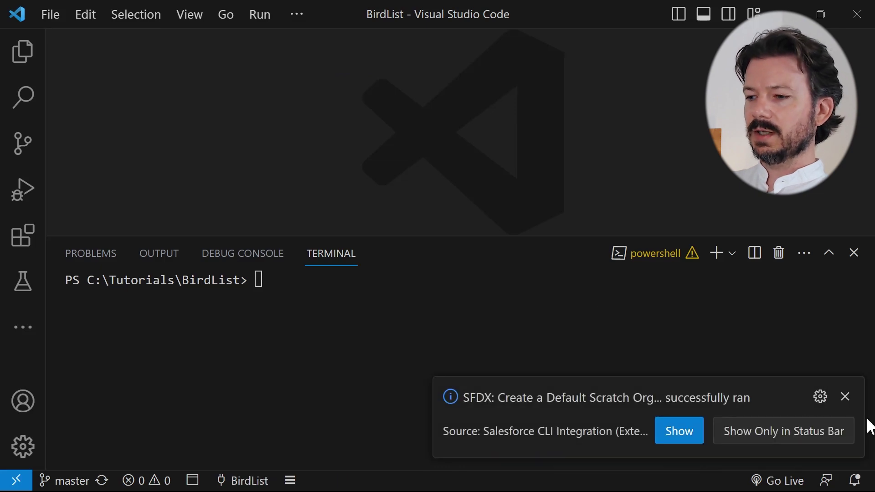
# Deploy the project with 'sf project deploy start' and open the org with 'sf org open'
pyautogui.write('sf project ')
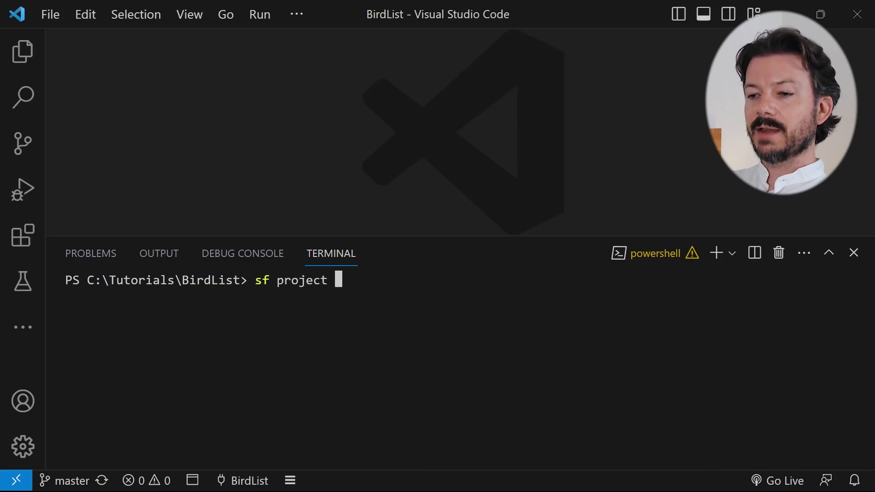
pyautogui.write('deploy star')
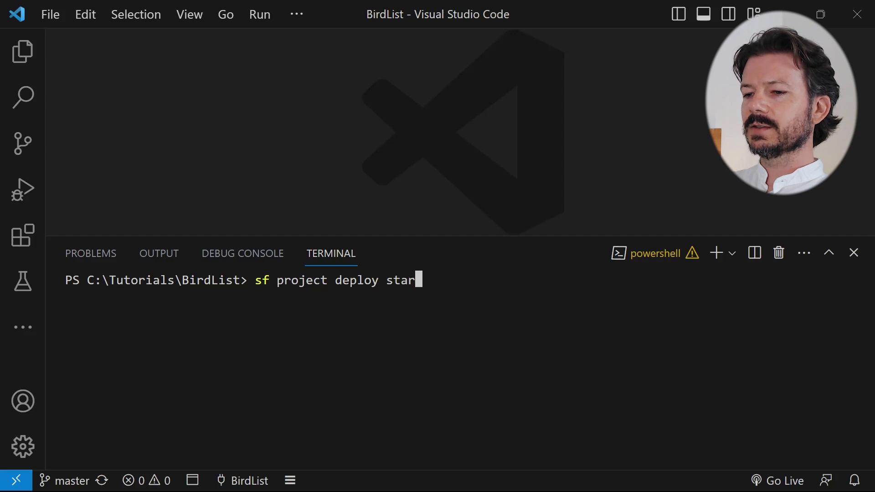
pyautogui.write('t')
pyautogui.press('Return')
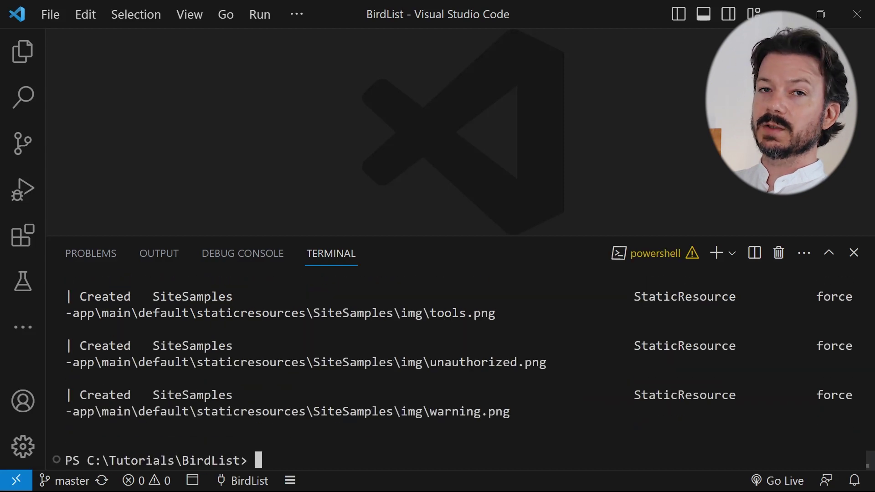
pyautogui.write('s')
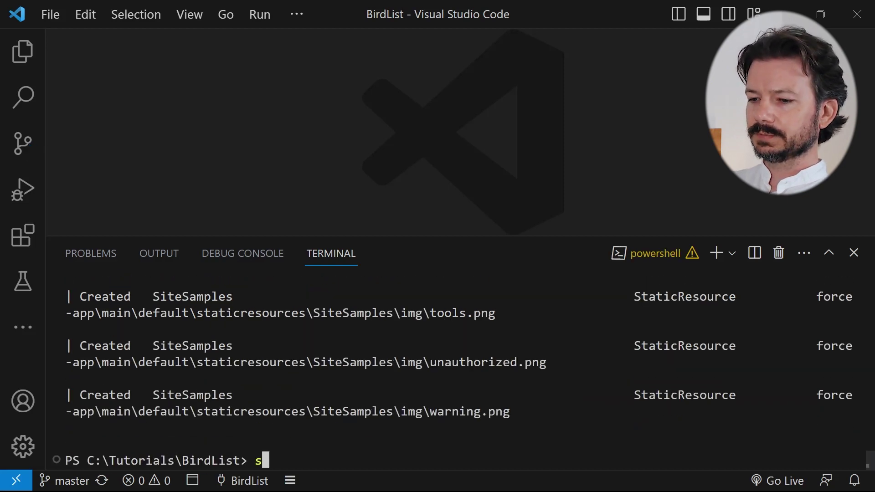
pyautogui.write('f org open')
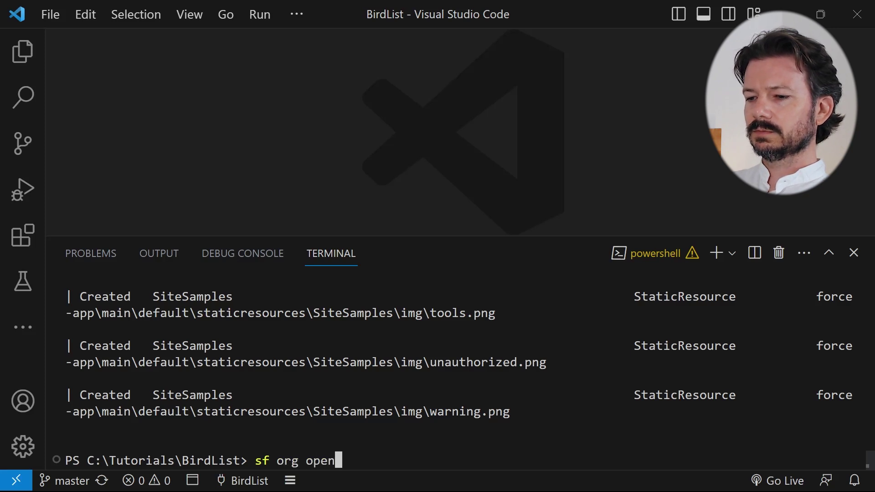
pyautogui.press('Return')
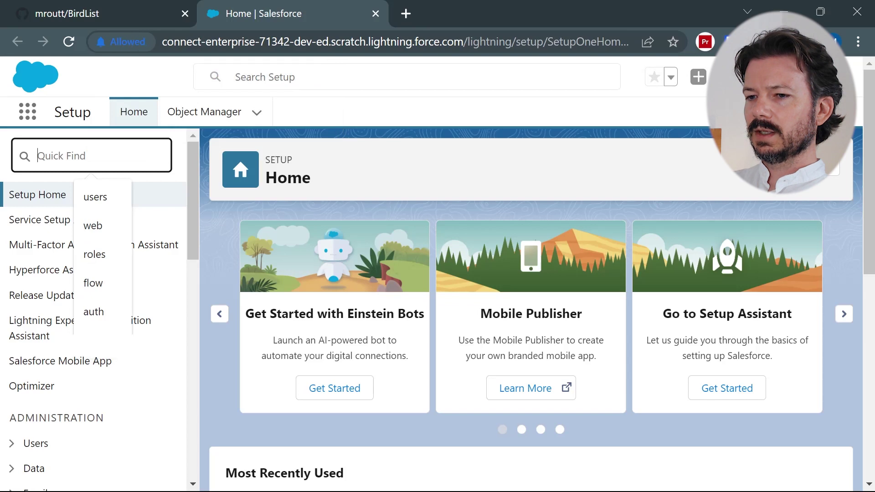
pyautogui.write('sites')
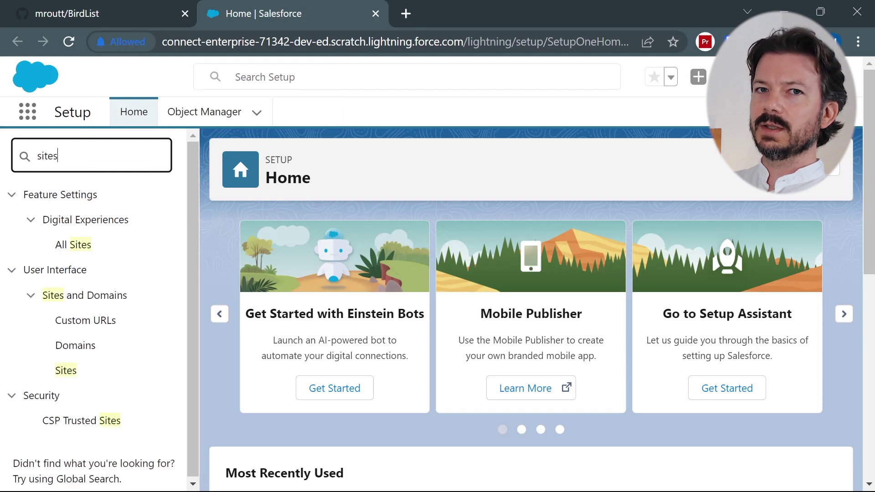
# Open the Birds site in Experience Builder and delete the HTML Editor component
pyautogui.click(73, 248)
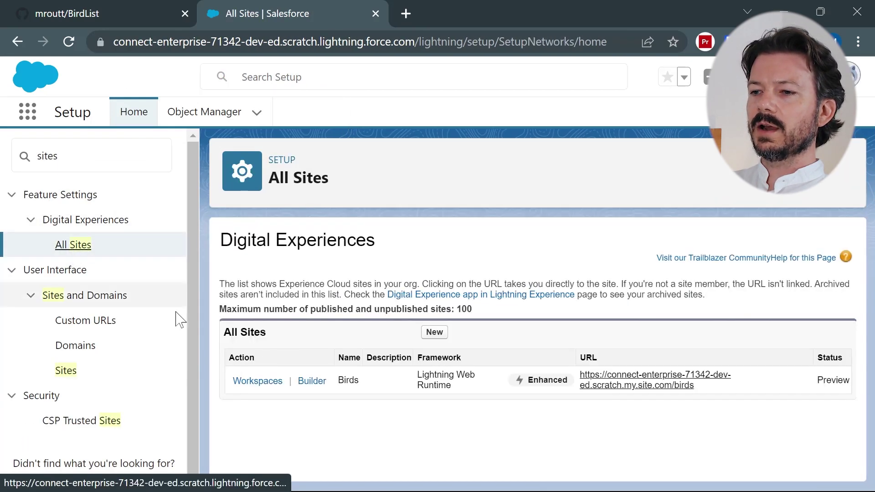
pyautogui.click(302, 382)
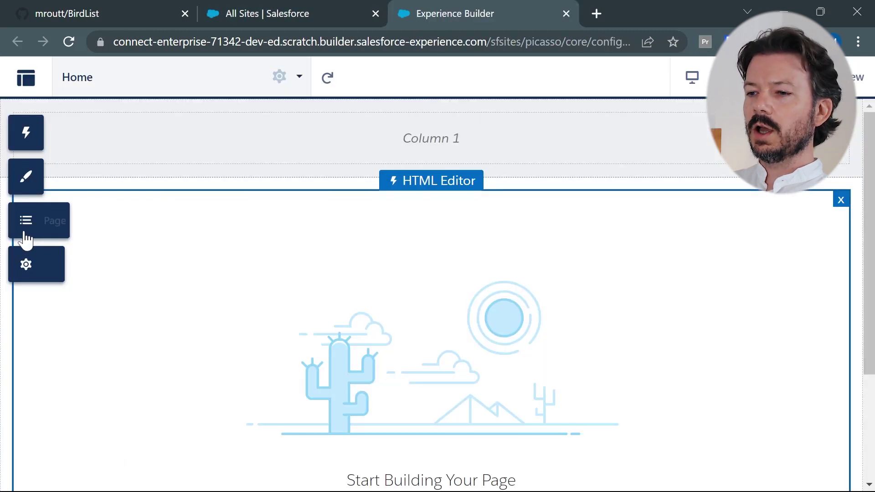
pyautogui.click(86, 225)
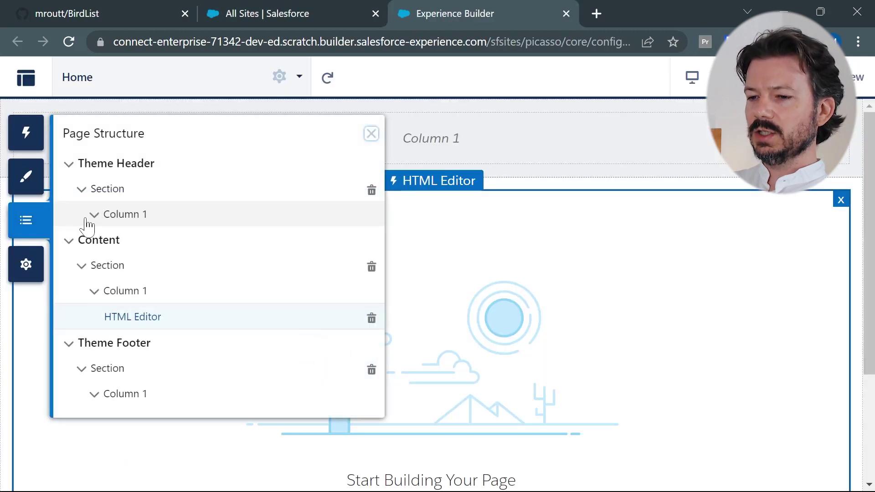
pyautogui.click(371, 319)
pyautogui.click(647, 328)
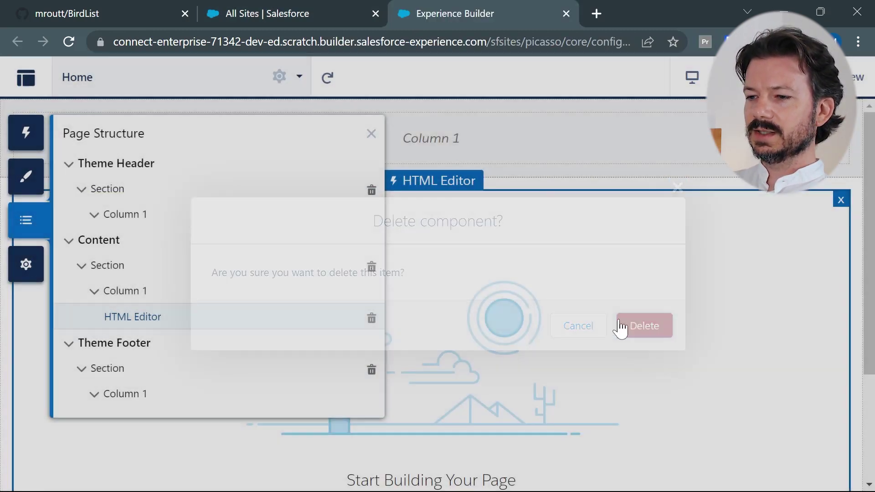
# Place the custom birdList component in the Home page's content section
pyautogui.click(26, 130)
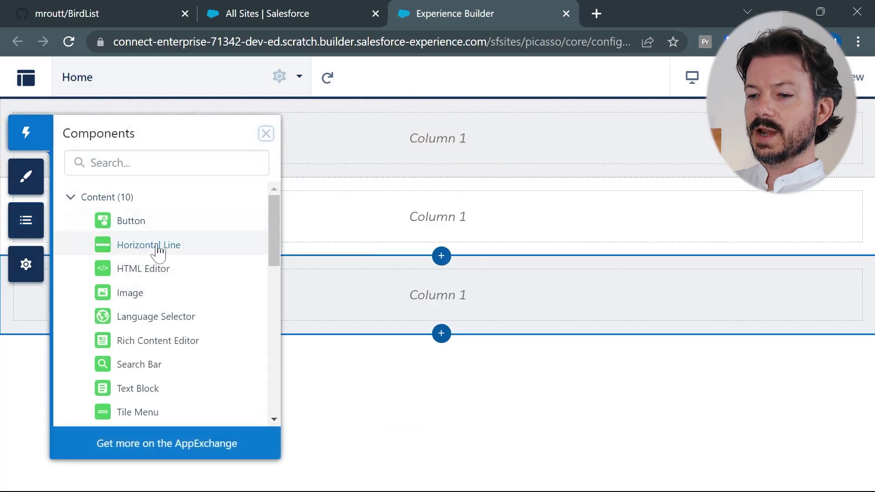
pyautogui.scroll(-5, 156, 251)
pyautogui.moveTo(104, 406); pyautogui.dragTo(391, 206)
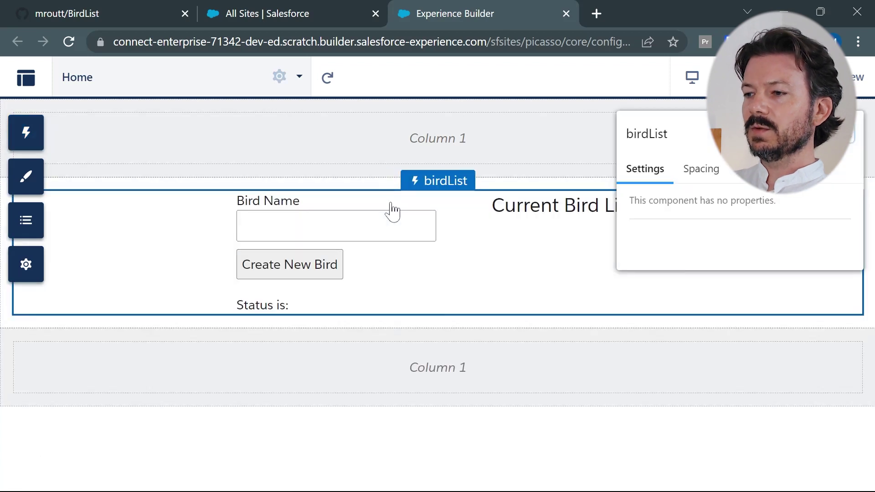
pyautogui.click(847, 149)
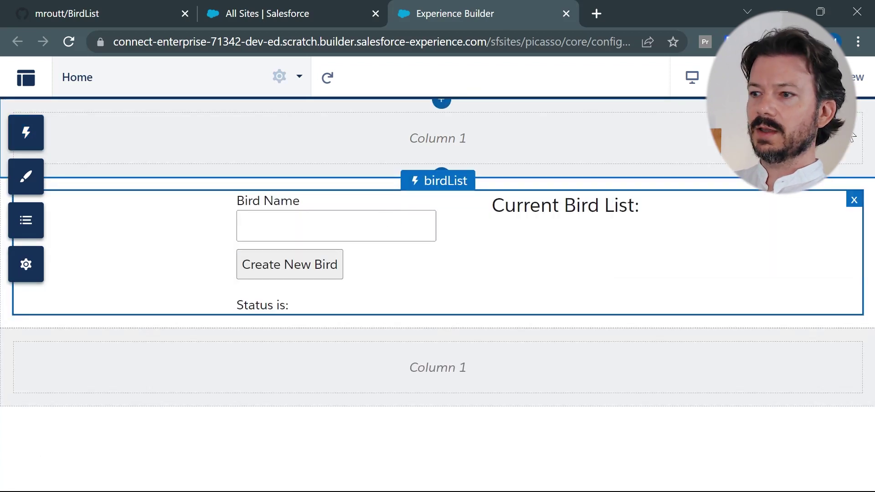
# In Preview, create a bird named Sparrow with the Create New Bird form
pyautogui.click(852, 77)
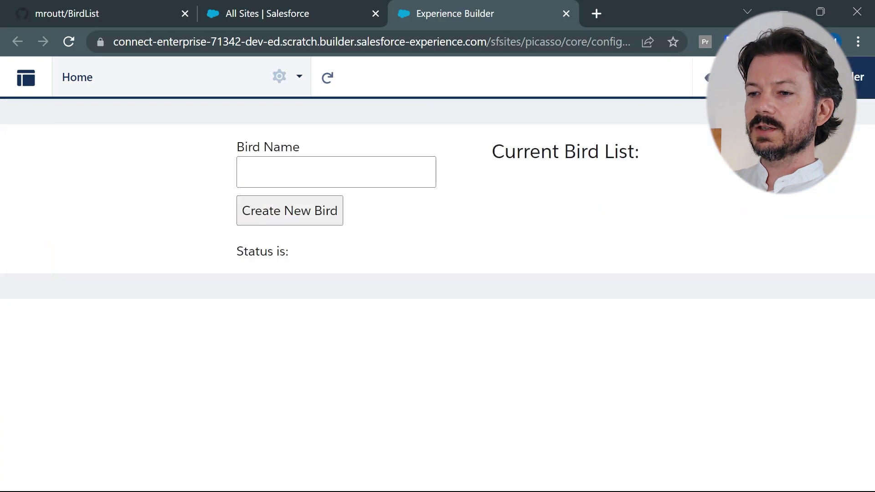
pyautogui.click(318, 172)
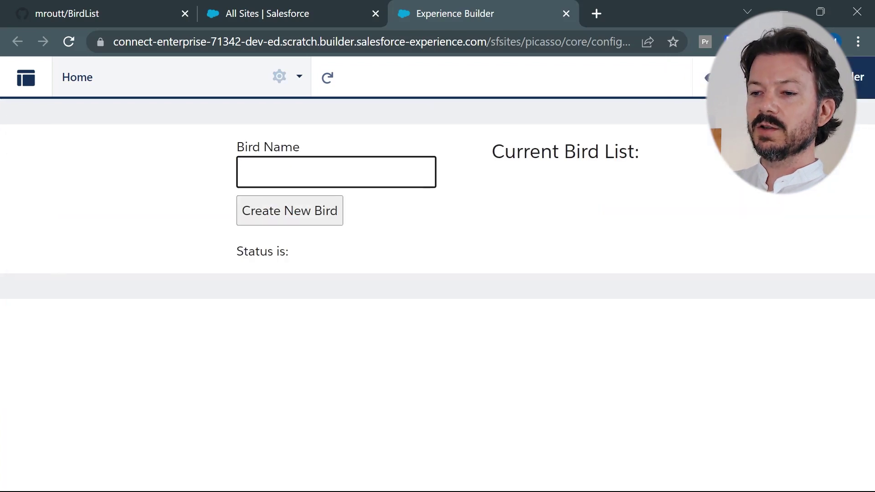
pyautogui.write('Sparrow')
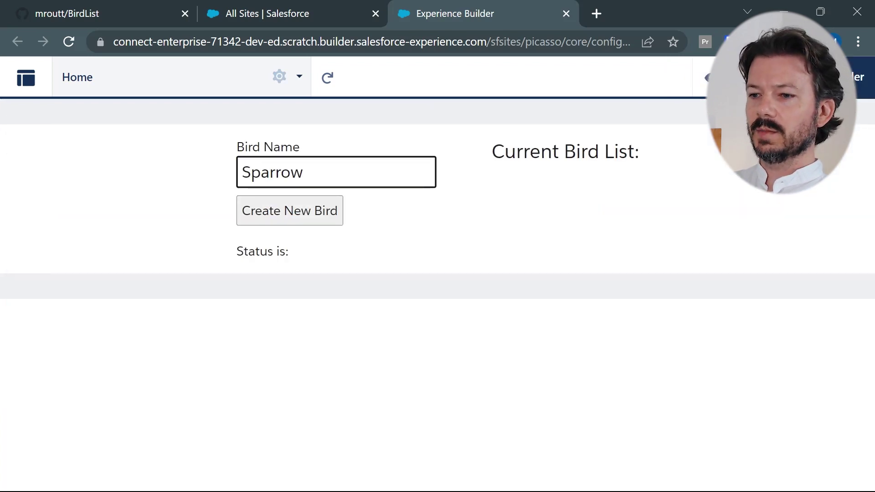
pyautogui.click(321, 217)
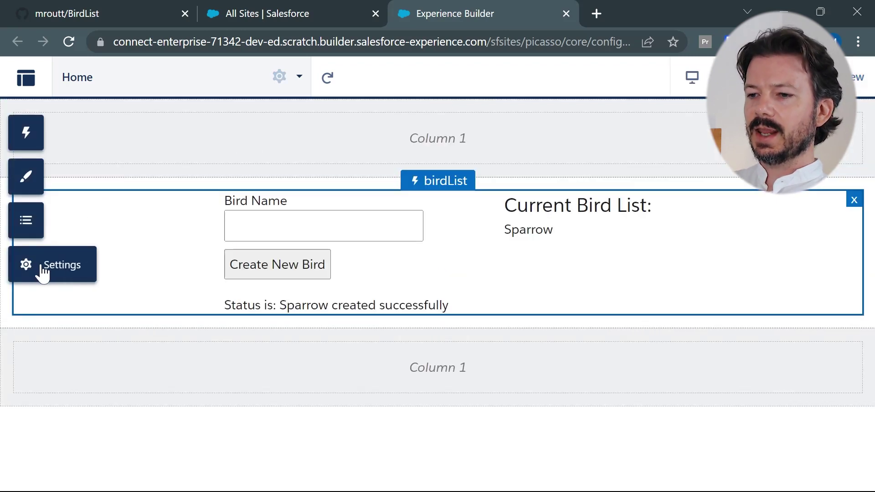
# Open the site's guest user Birds Profile from the General settings
pyautogui.click(68, 273)
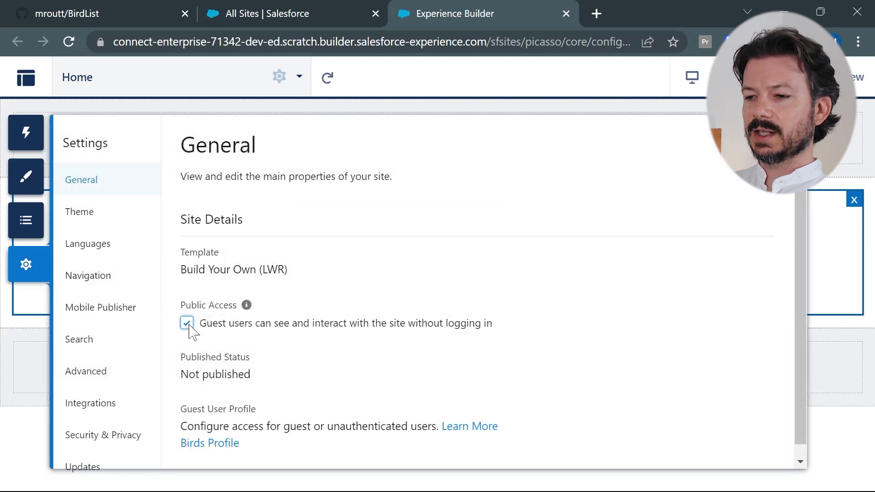
pyautogui.scroll(-1, 609, 264)
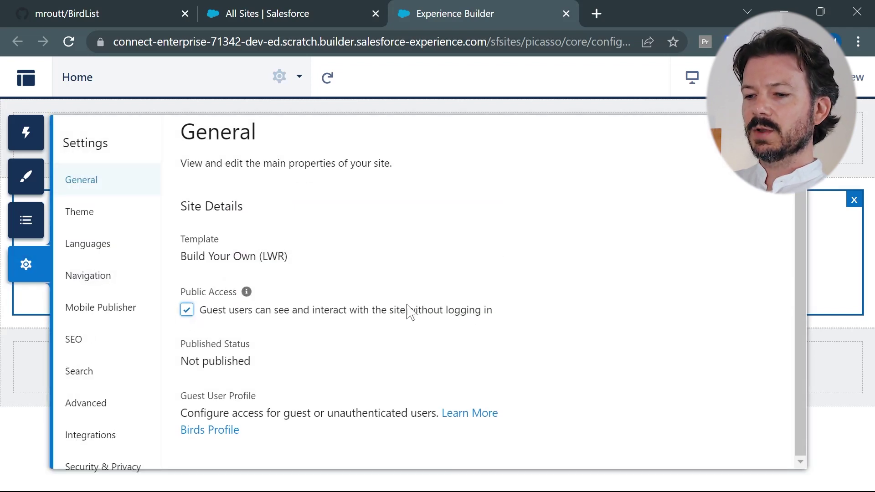
pyautogui.click(191, 434)
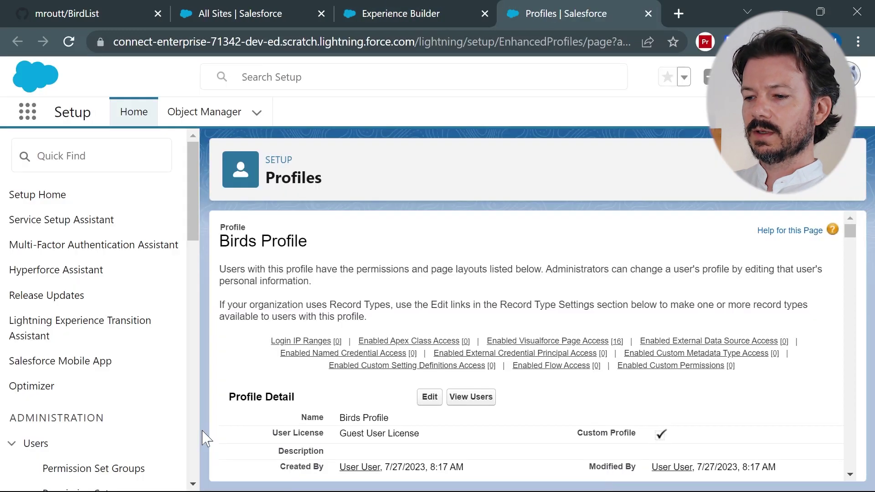
# Add BirdListController to the Birds Profile's enabled Apex classes and save
pyautogui.click(410, 341)
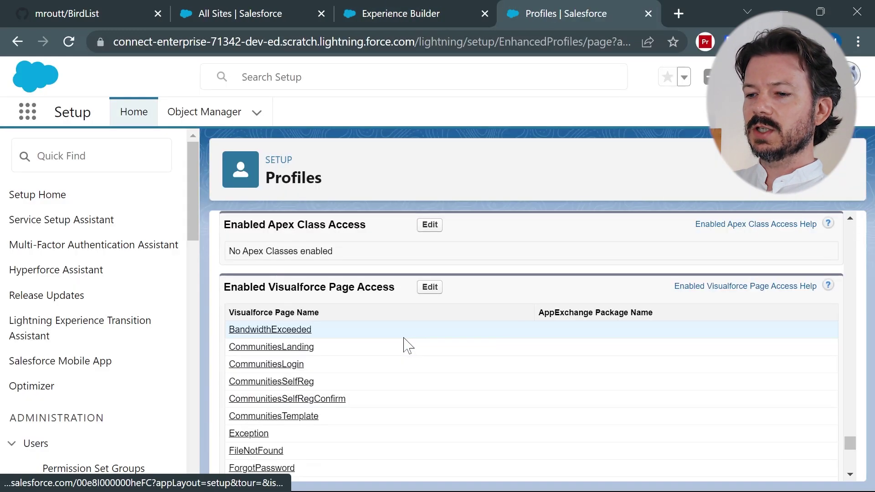
pyautogui.click(428, 228)
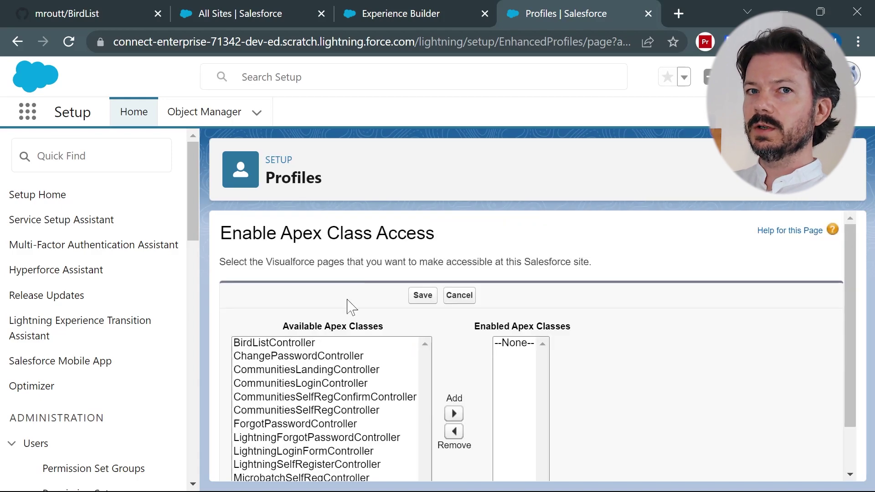
pyautogui.click(311, 344)
pyautogui.click(458, 372)
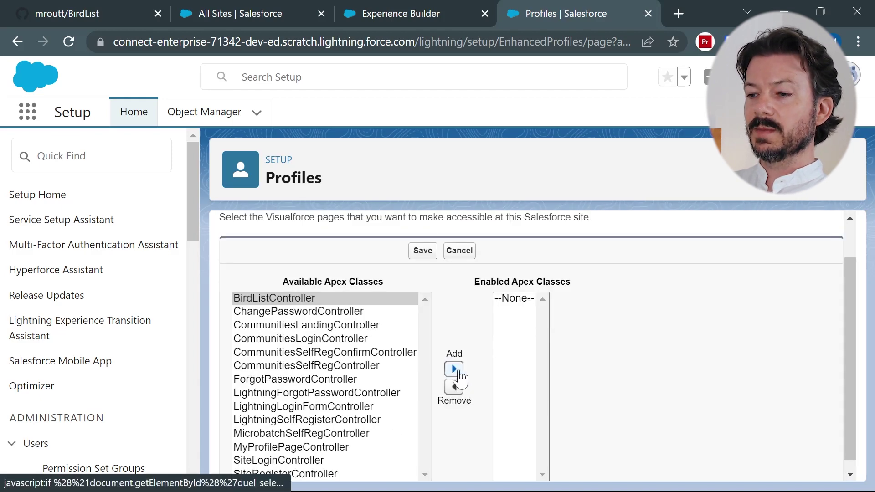
pyautogui.click(422, 251)
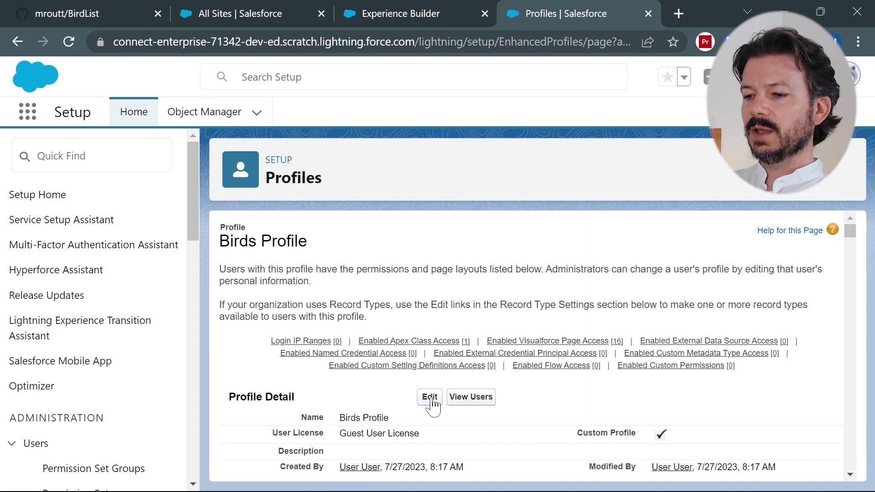
# Grant the Birds Profile Read and Create on the Birds custom object and save
pyautogui.click(429, 397)
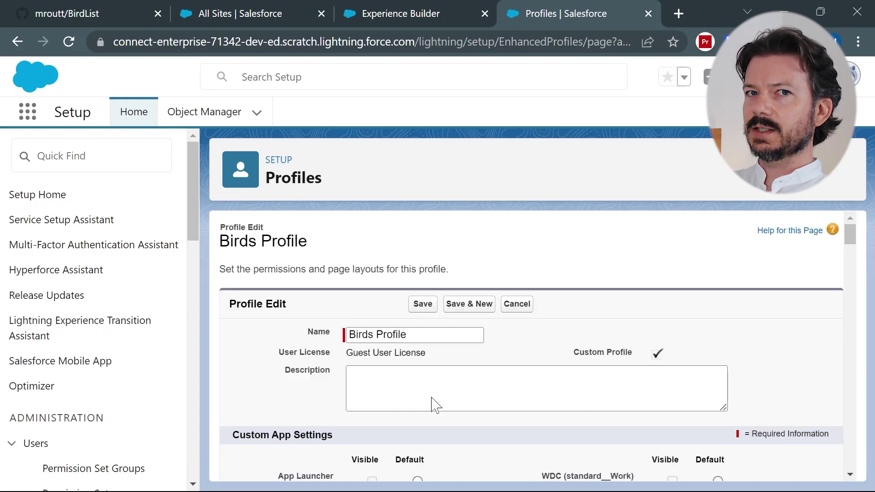
pyautogui.scroll(-3, 770, 299)
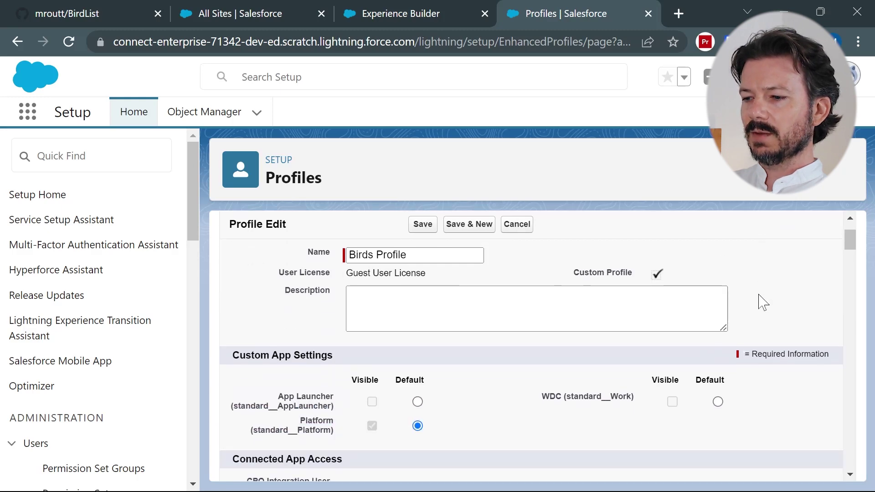
pyautogui.scroll(-10, 780, 295)
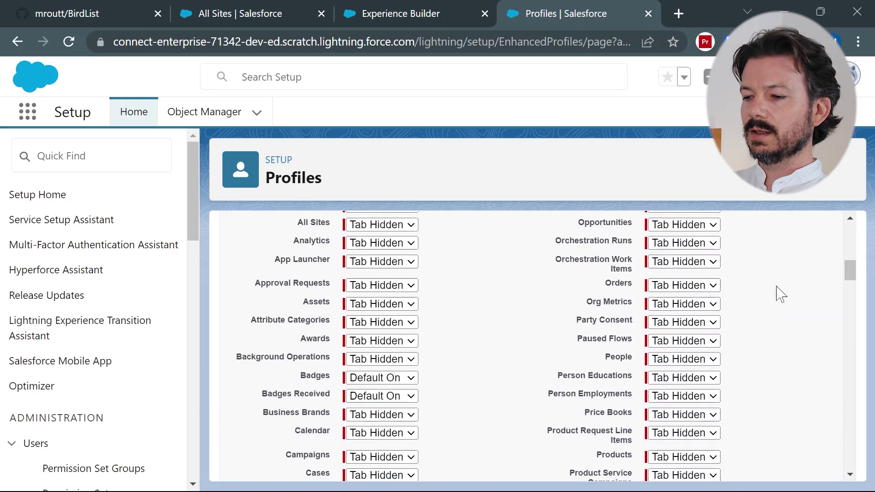
pyautogui.scroll(-10, 780, 295)
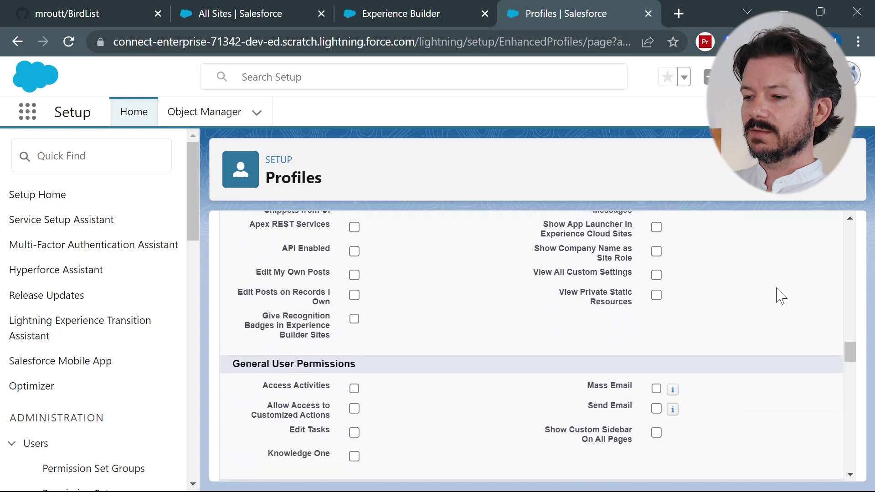
pyautogui.scroll(-10, 780, 295)
pyautogui.scroll(-5, 780, 295)
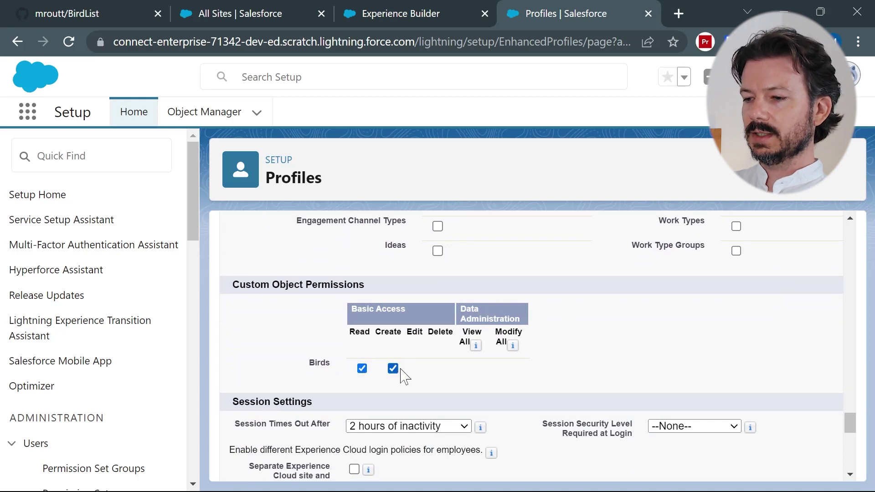
pyautogui.scroll(-8, 644, 365)
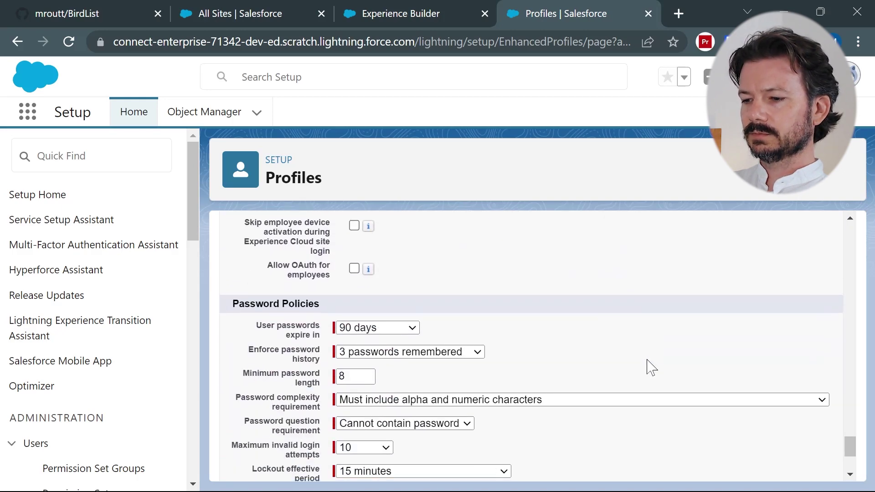
pyautogui.scroll(-3, 647, 367)
pyautogui.click(424, 447)
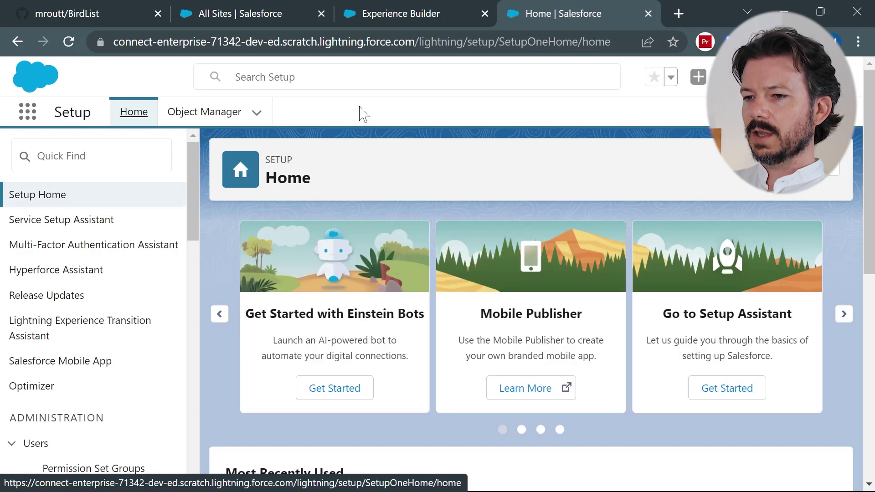
# Find 'sharing' in Quick Find and open Sharing Settings
pyautogui.click(114, 156)
pyautogui.write('sha')
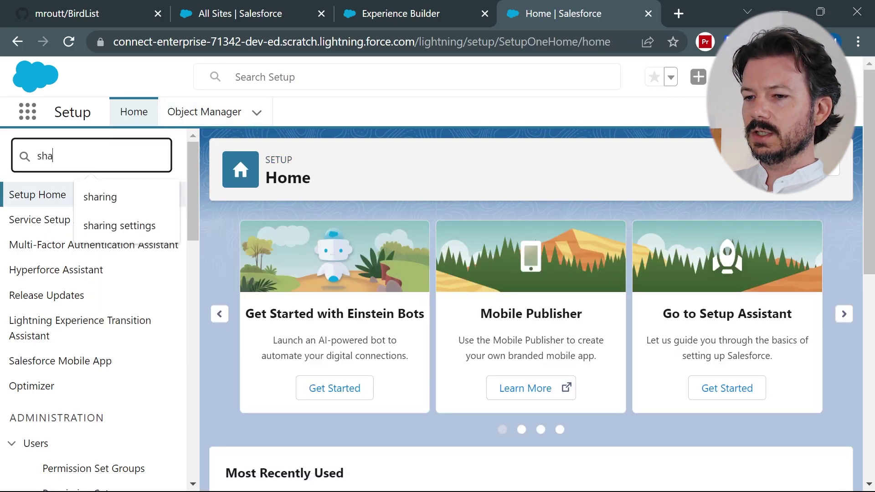
pyautogui.write('ring')
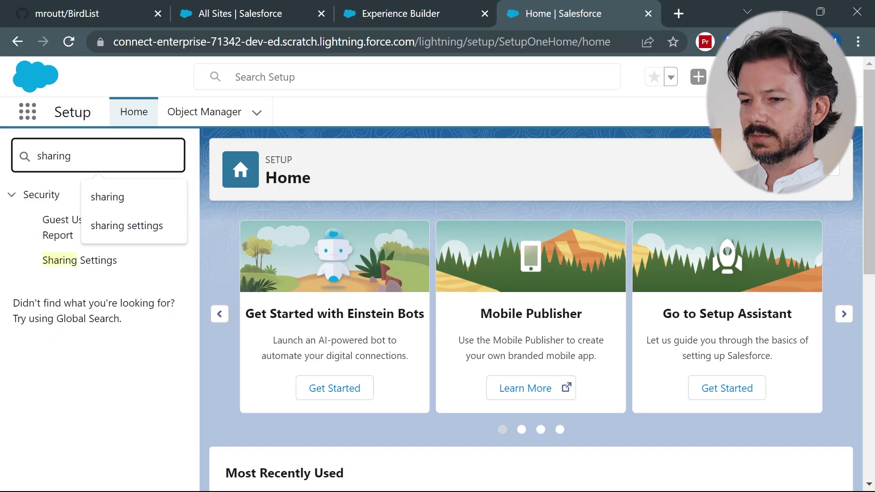
pyautogui.click(70, 264)
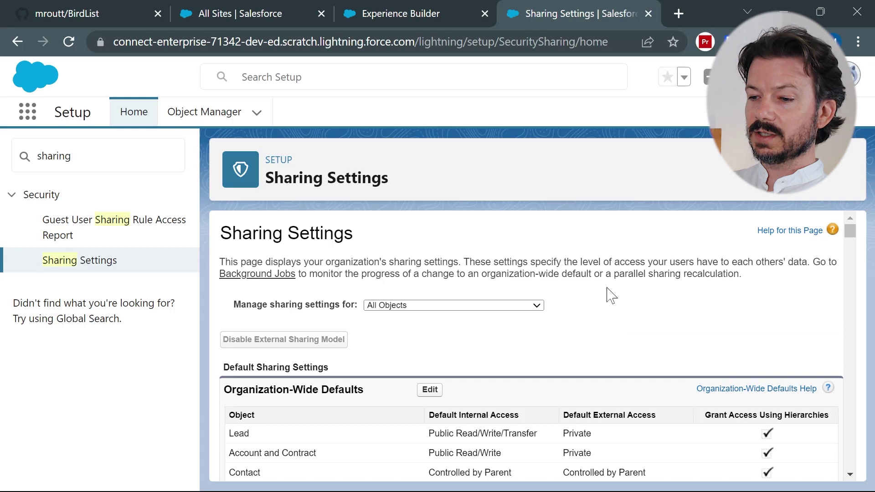
# Filter sharing settings to Bird and edit the organization-wide sharing defaults
pyautogui.click(537, 306)
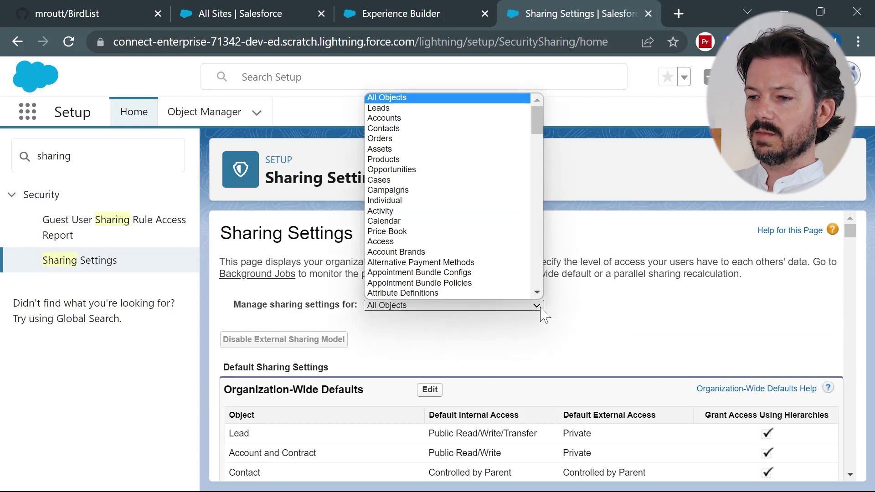
pyautogui.scroll(-5, 529, 278)
pyautogui.scroll(-15, 531, 283)
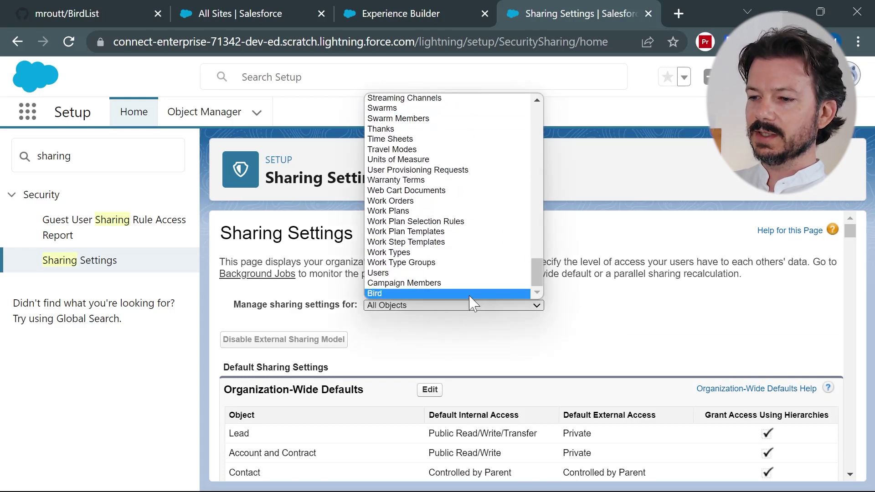
pyautogui.click(471, 294)
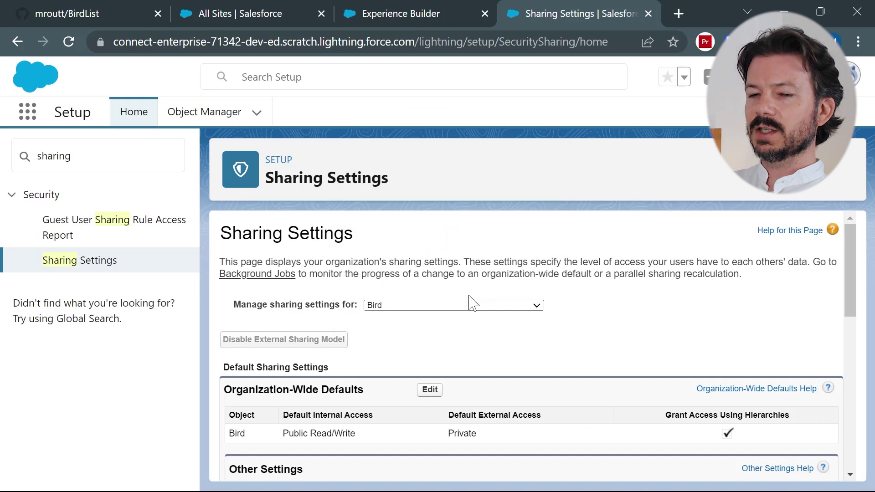
pyautogui.click(429, 392)
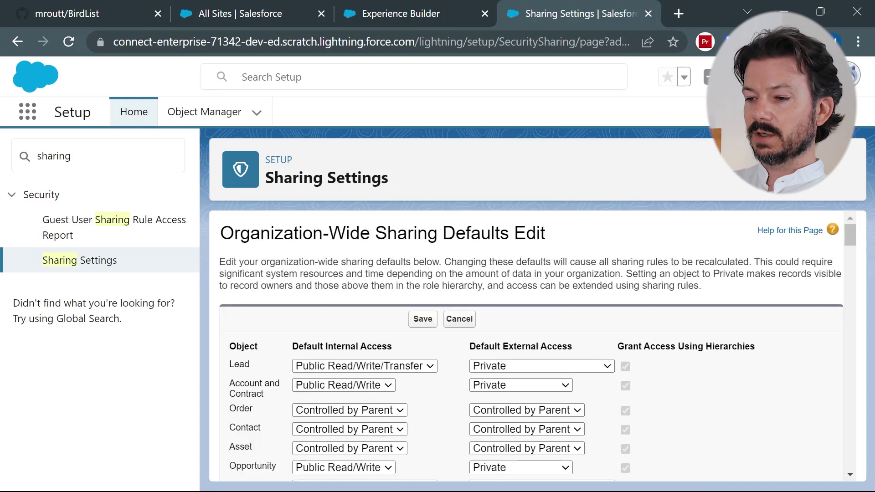
# Set Bird's default external access to Public Read/Write, save, and reload Sharing Settings
pyautogui.scroll(-20, 729, 358)
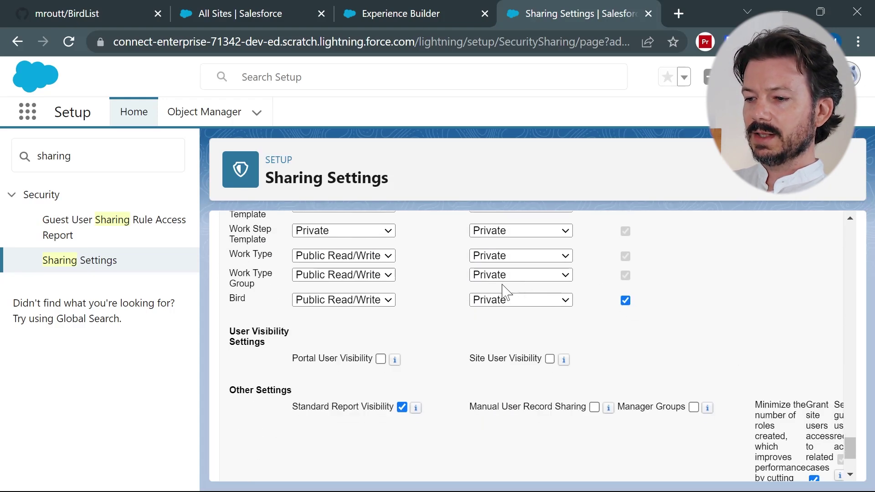
pyautogui.click(502, 303)
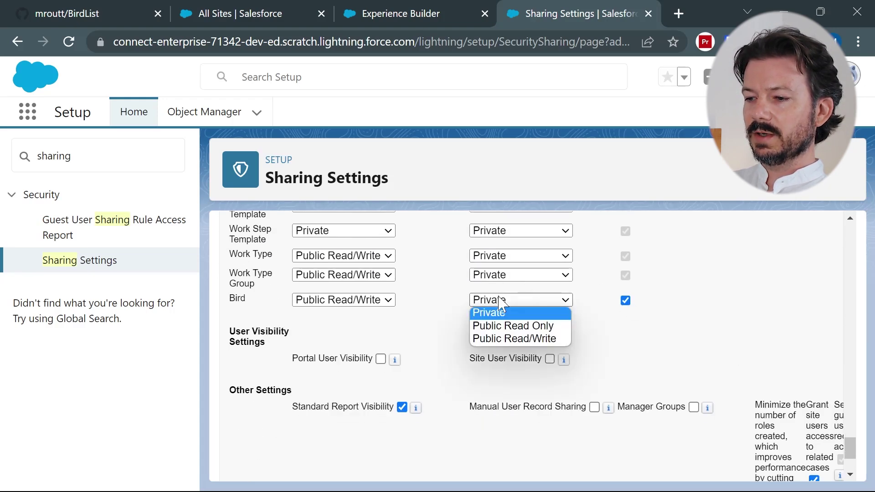
pyautogui.click(501, 338)
pyautogui.scroll(-3, 500, 342)
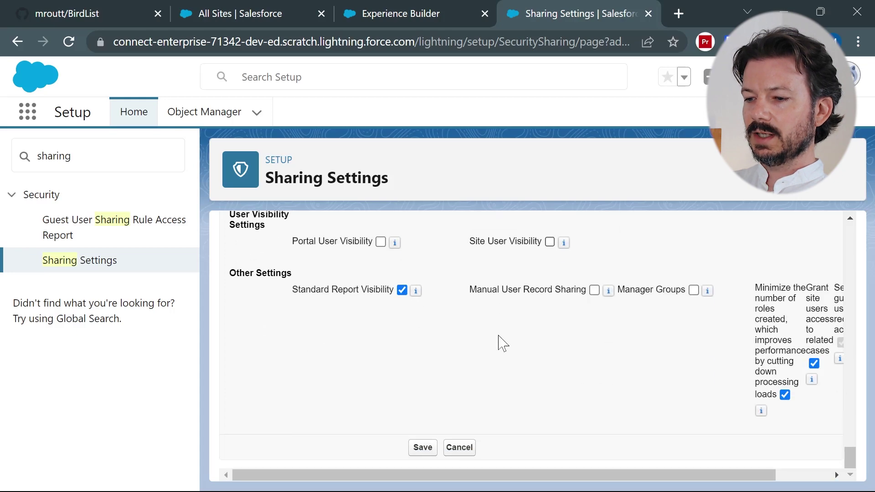
pyautogui.click(423, 448)
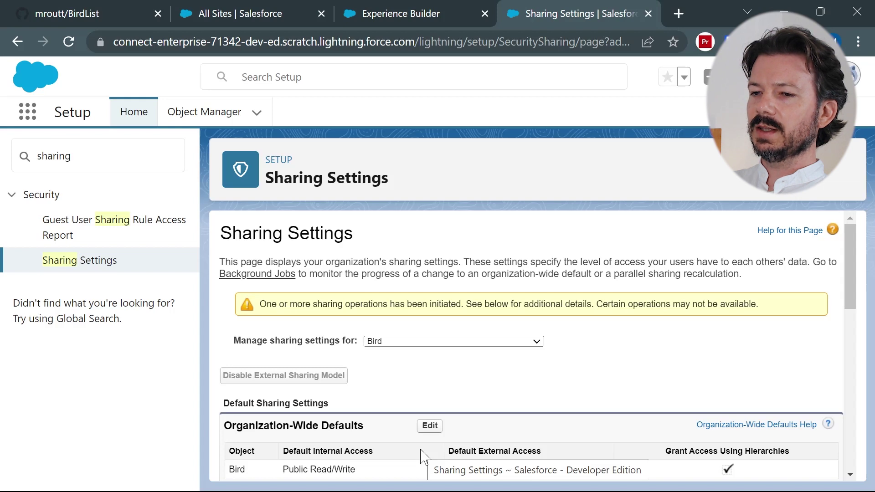
pyautogui.click(71, 44)
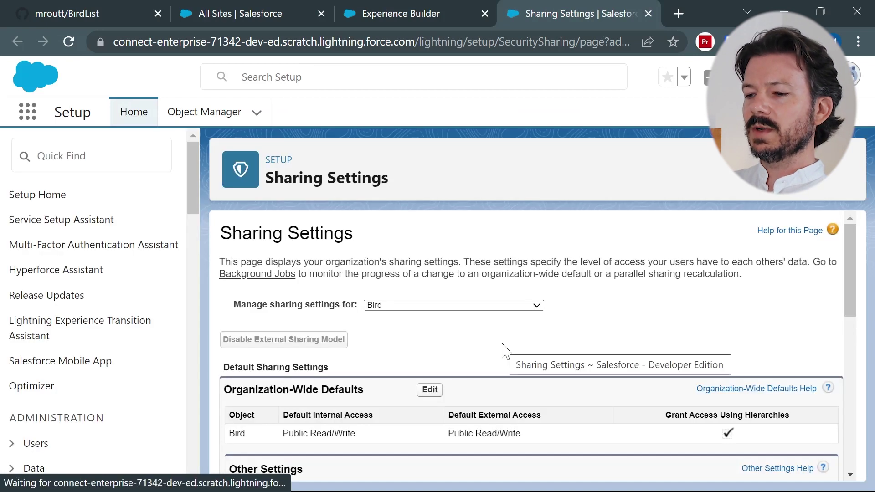
pyautogui.scroll(-8, 743, 341)
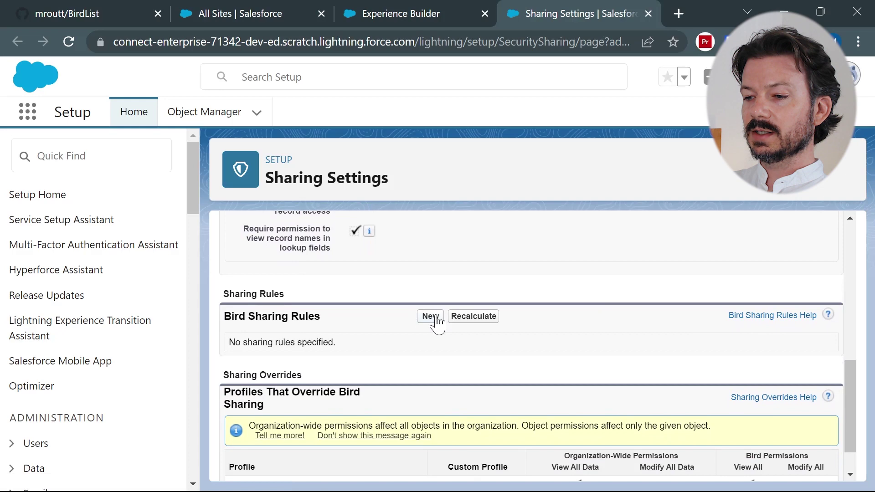
# Start a new Bird sharing rule labelled Bird Law (name Bird_Law), granting guest user access by criteria
pyautogui.click(430, 316)
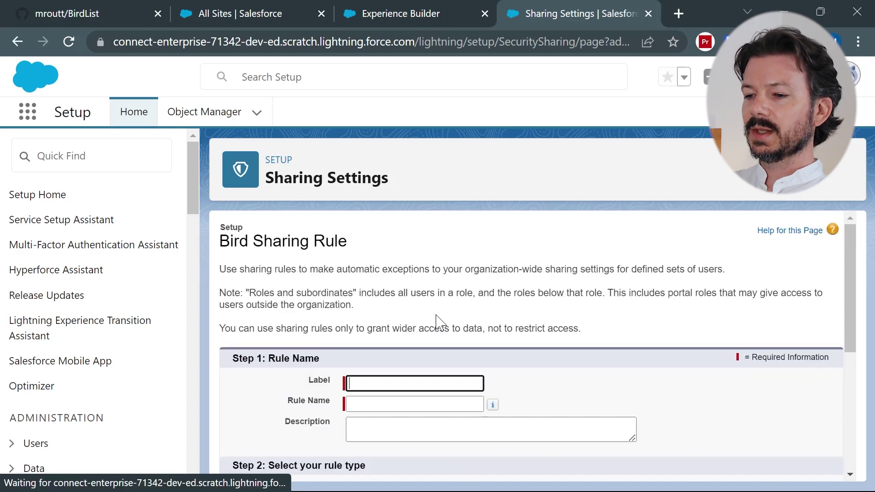
pyautogui.scroll(-2, 563, 307)
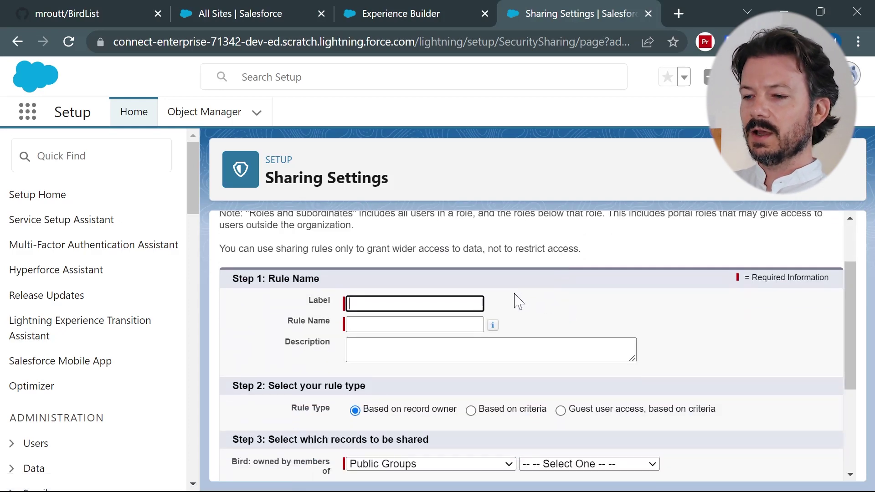
pyautogui.write('Bird')
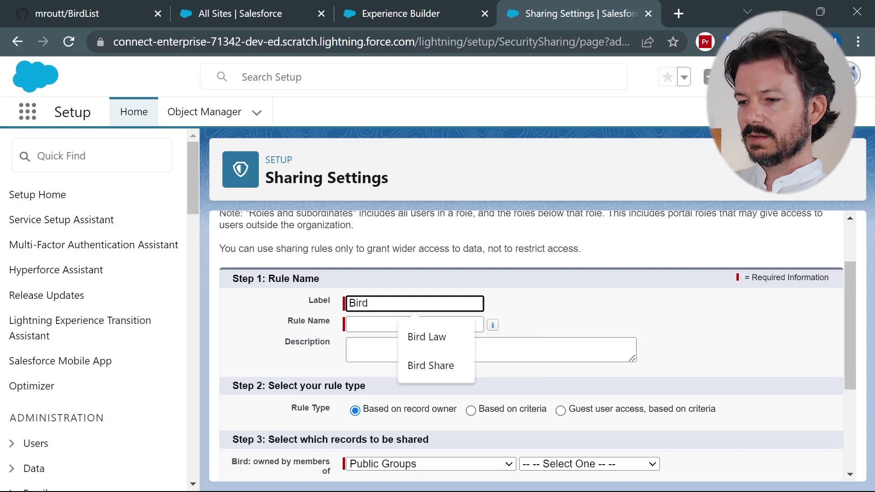
pyautogui.click(428, 338)
pyautogui.click(415, 324)
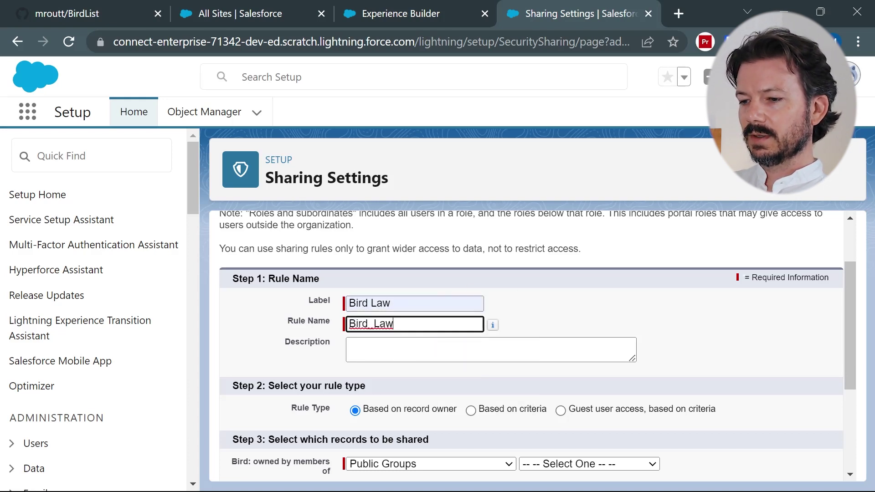
pyautogui.click(668, 320)
pyautogui.scroll(-2, 717, 321)
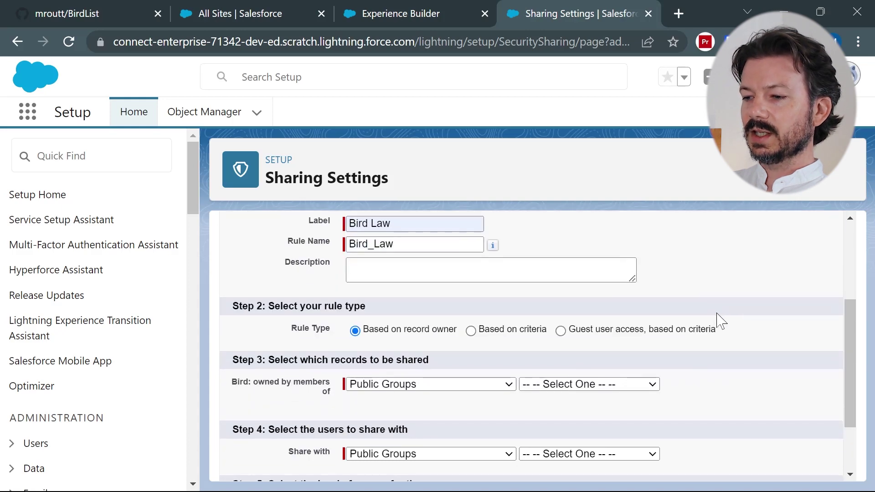
pyautogui.click(560, 331)
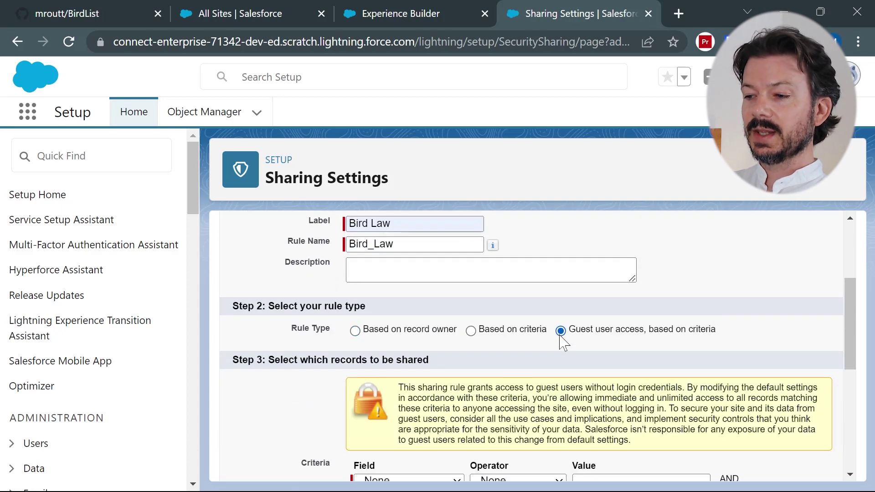
# Set the rule criterion to Available equals True
pyautogui.scroll(-4, 637, 310)
pyautogui.click(457, 322)
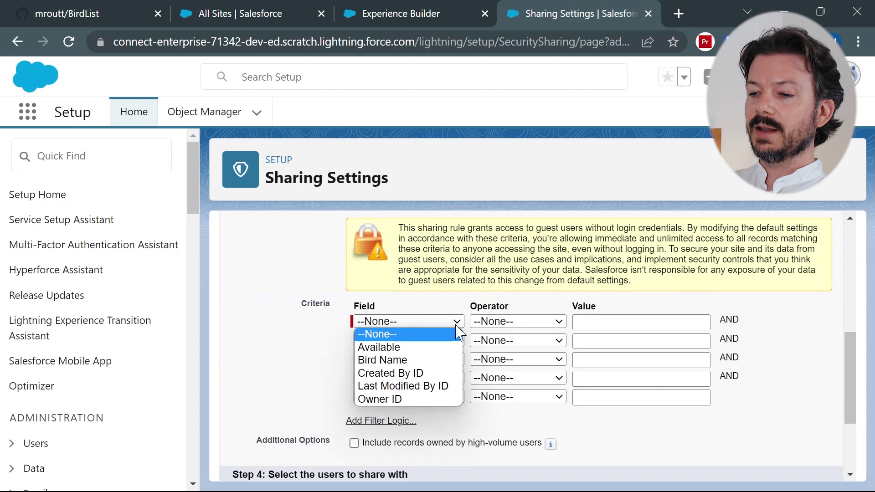
pyautogui.click(446, 348)
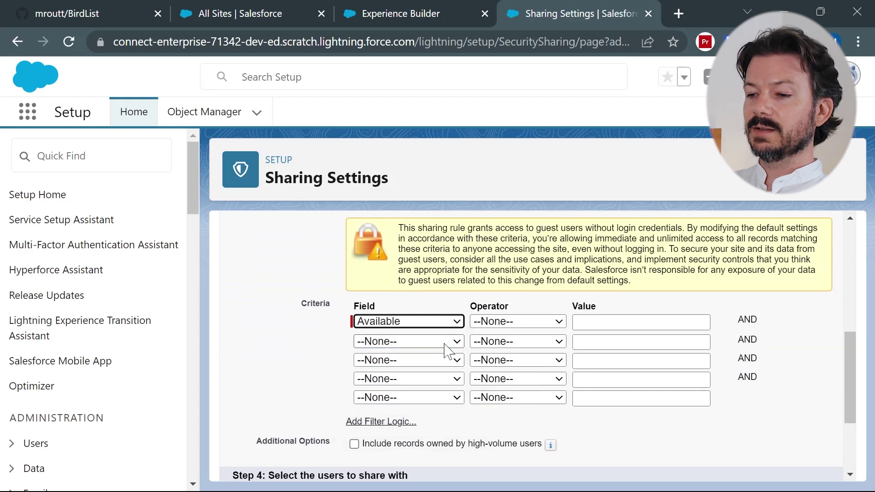
pyautogui.click(504, 324)
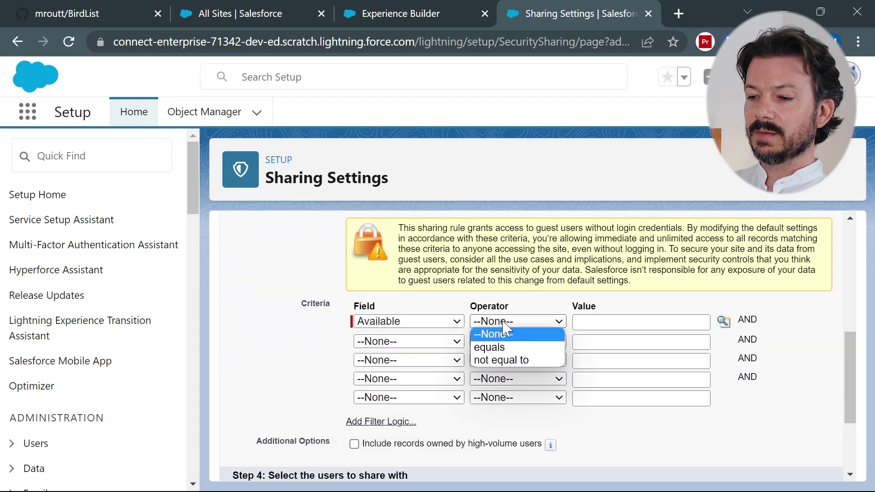
pyautogui.click(497, 347)
pyautogui.click(602, 322)
pyautogui.write('T')
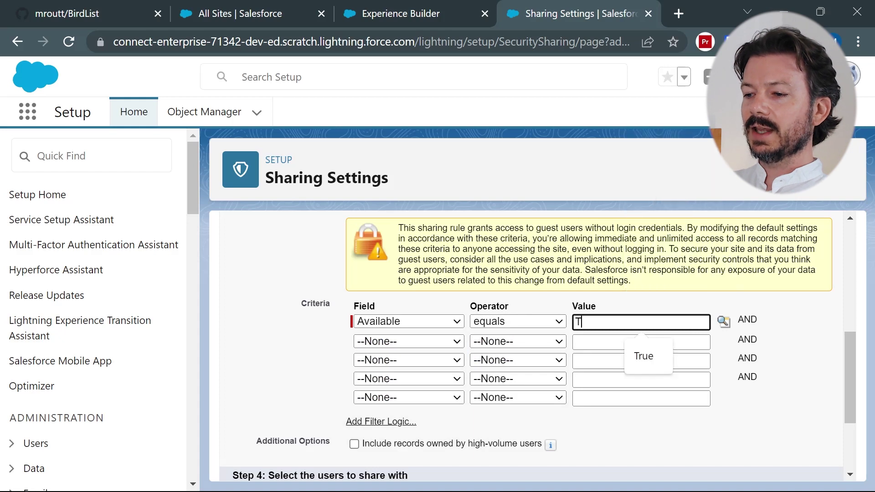
pyautogui.write('rue')
pyautogui.click(787, 416)
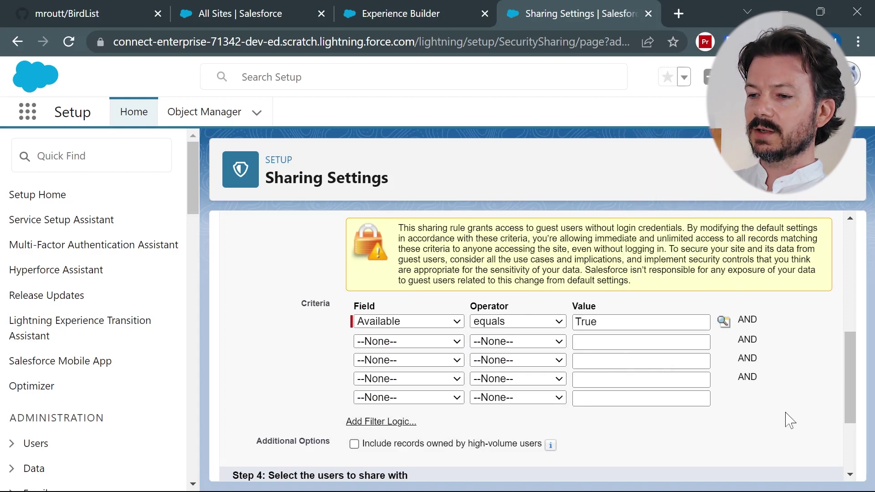
# Save the Bird Law rule with Read Only access and confirm the sharing recalculation
pyautogui.scroll(-3, 788, 417)
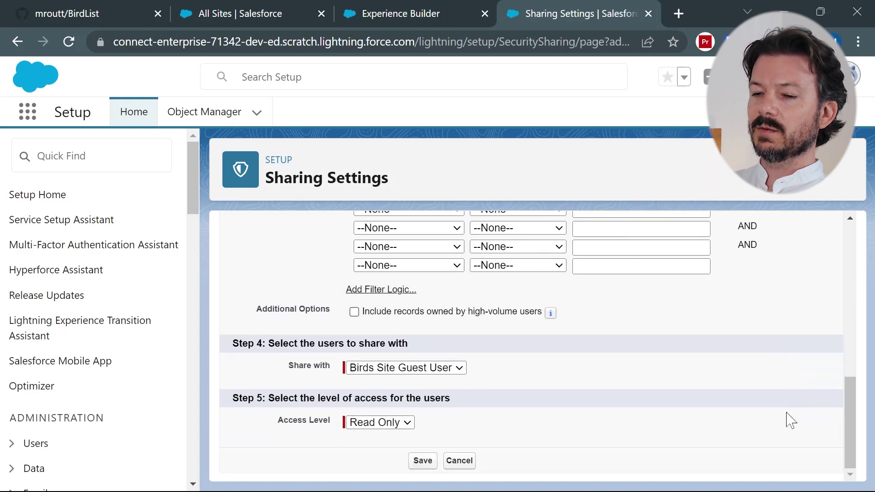
pyautogui.click(422, 461)
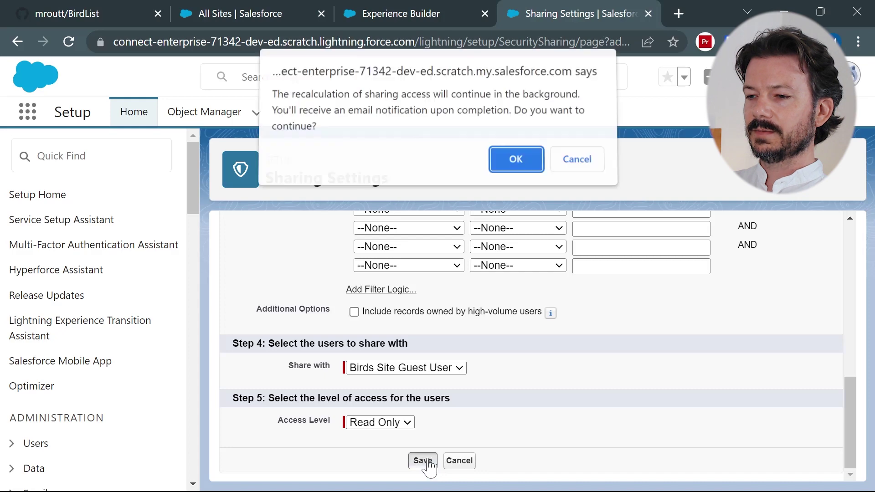
pyautogui.click(516, 164)
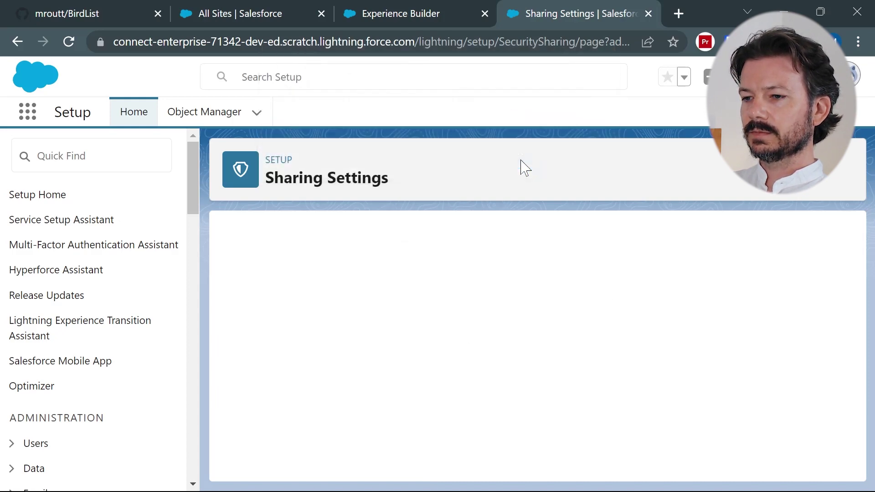
# Open the Birds site in Experience Builder from All Sites and publish it
pyautogui.click(258, 15)
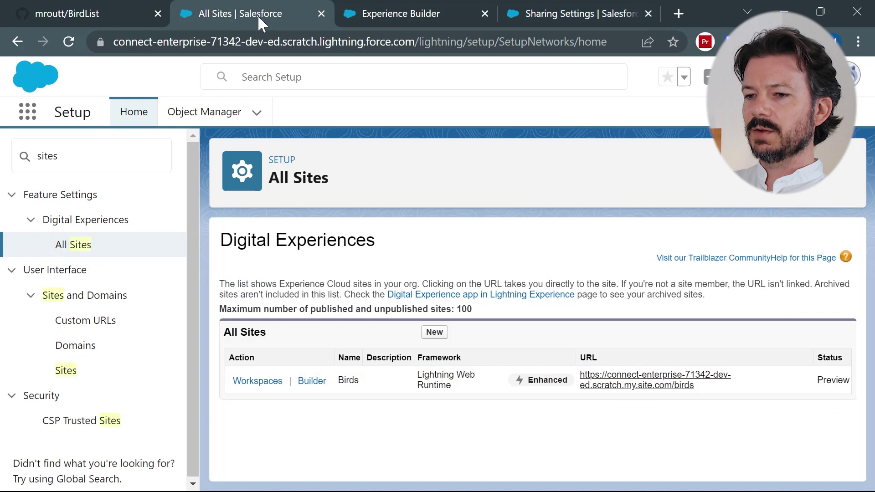
pyautogui.click(312, 383)
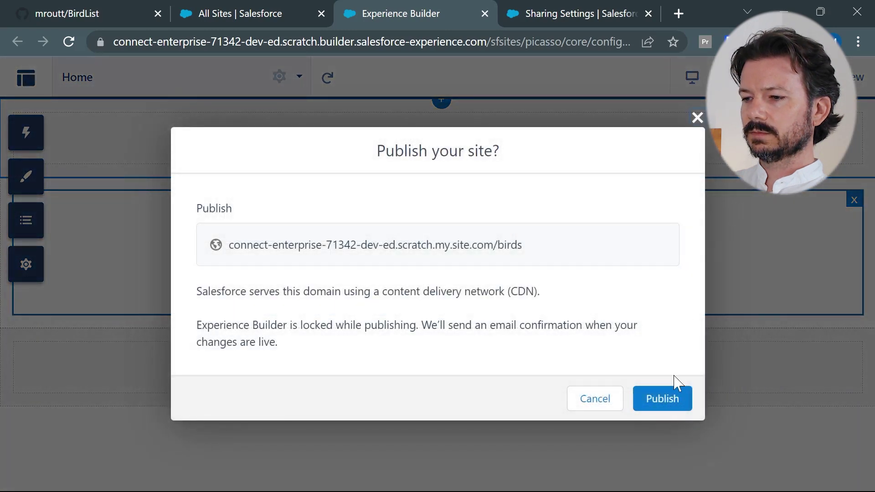
pyautogui.click(670, 404)
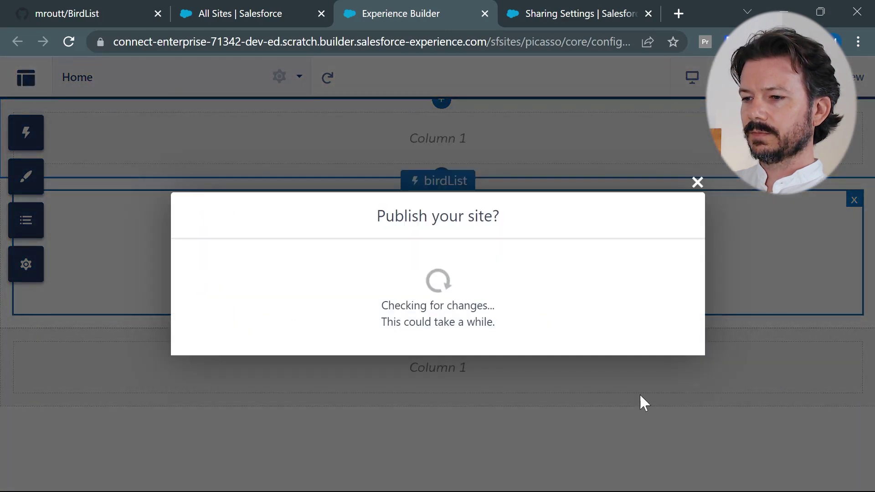
pyautogui.click(668, 345)
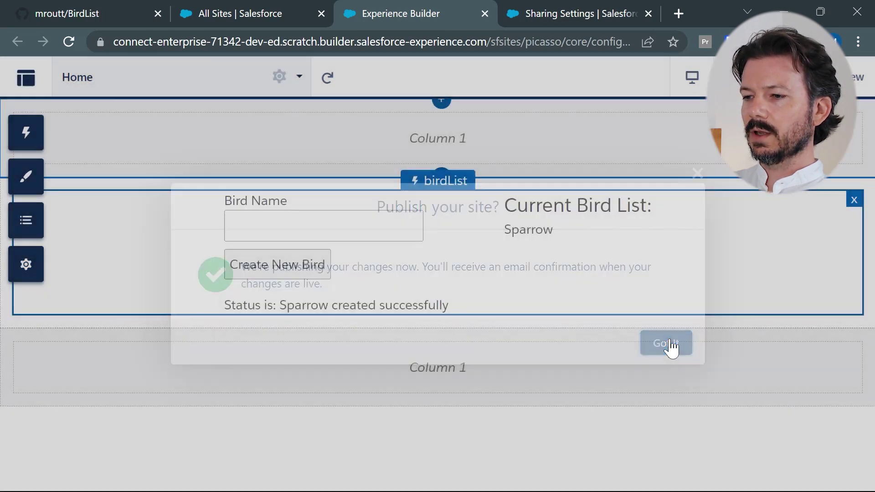
# Open a private Firefox window, then select the Birds site's my.site.com/birds URL on All Sites
pyautogui.rightClick(595, 474)
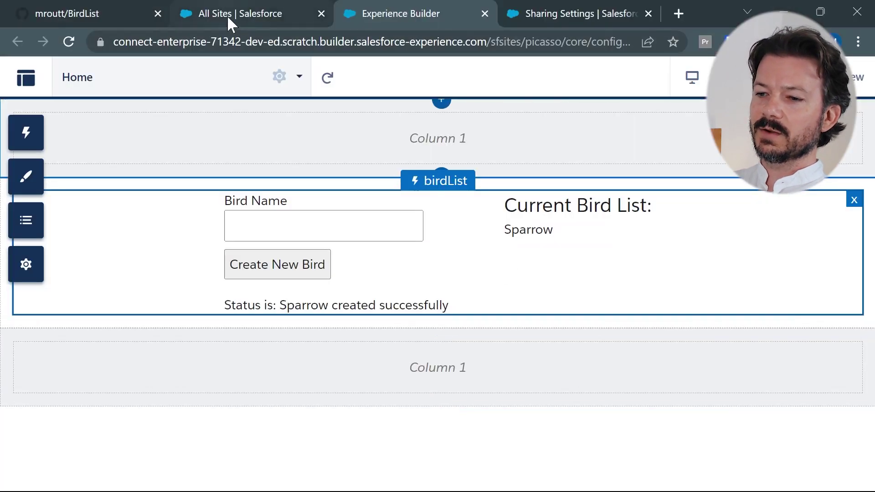
pyautogui.click(227, 15)
pyautogui.moveTo(694, 387); pyautogui.dragTo(583, 378)
pyautogui.hotkey('ctrl', 'c')
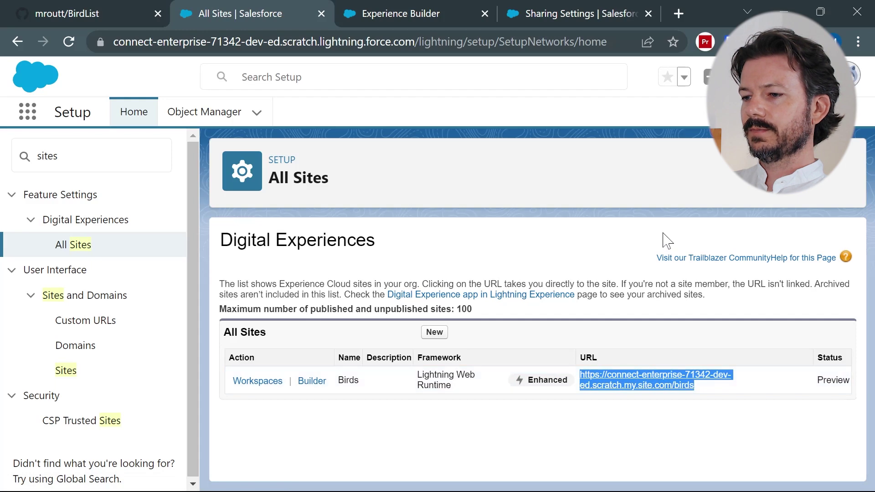
# Load the copied Birds site URL as a guest in the private Firefox window
pyautogui.hotkey('alt', 'Tab')
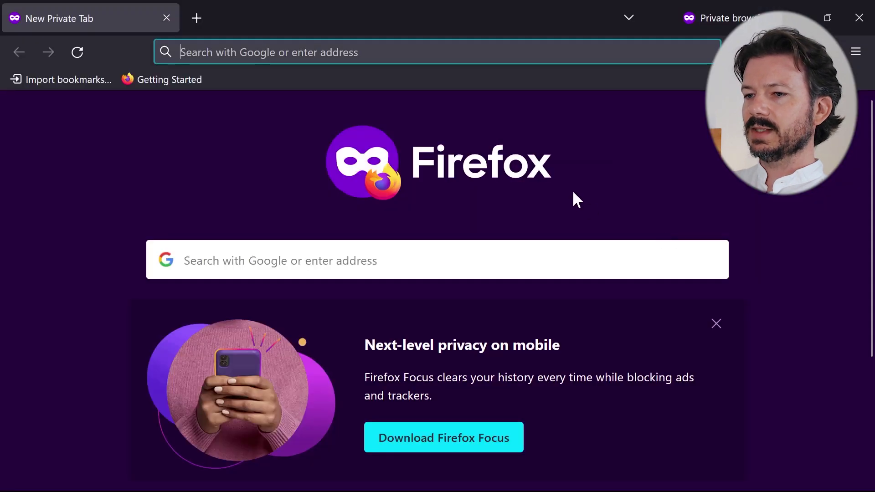
pyautogui.hotkey('ctrl', 'v')
pyautogui.press('Return')
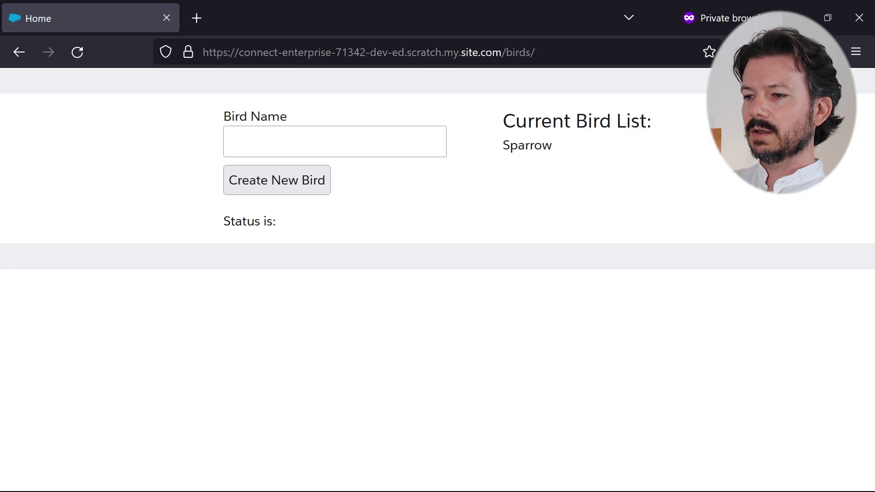
# Create the bird records Dove and Hawk on the site
pyautogui.click(437, 144)
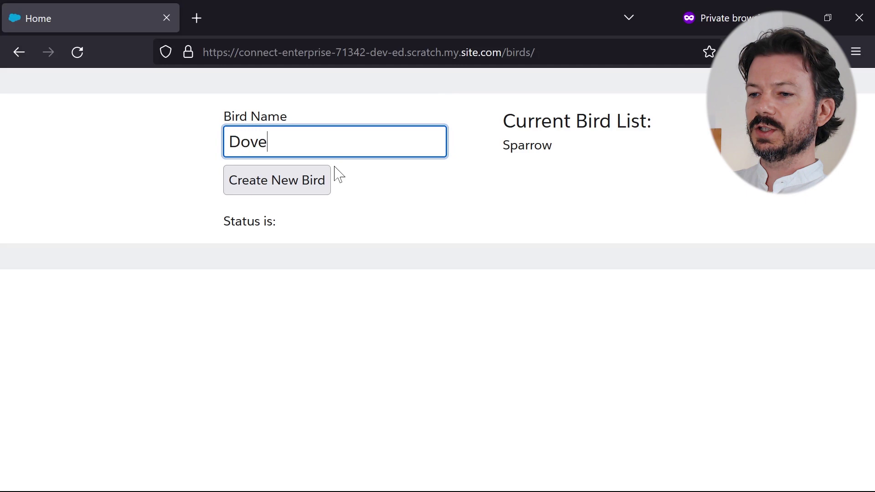
pyautogui.click(322, 188)
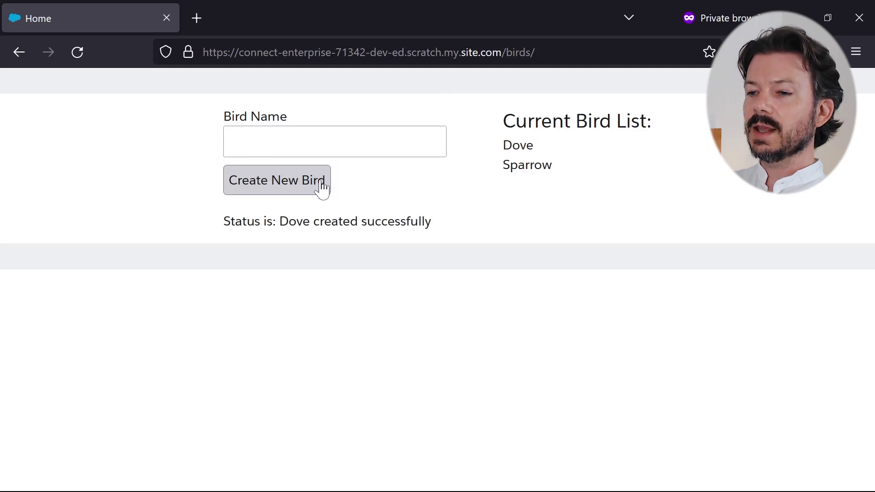
pyautogui.click(438, 144)
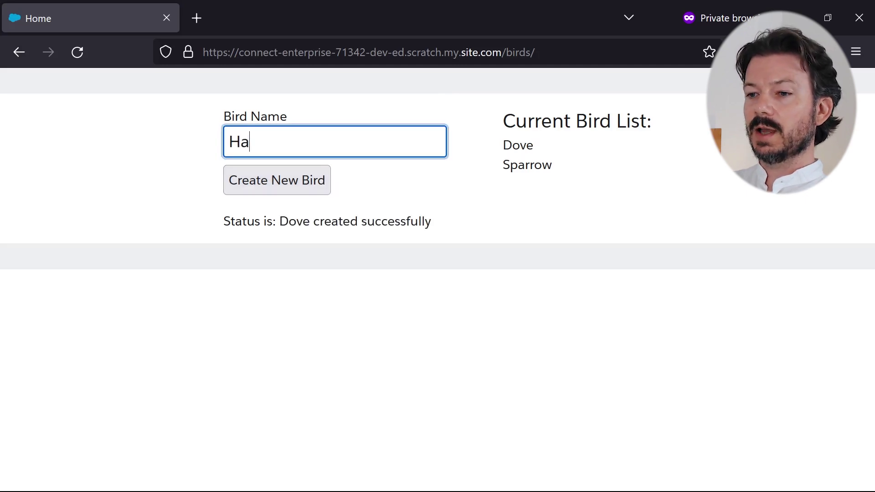
pyautogui.click(271, 188)
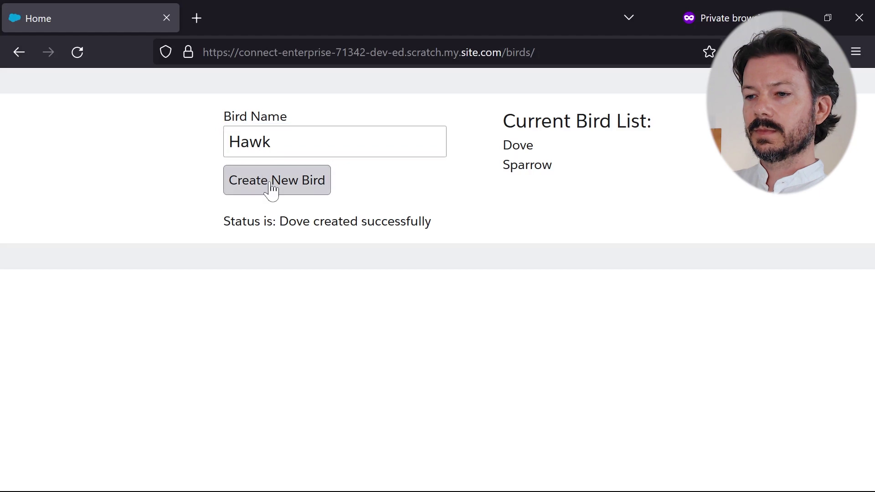